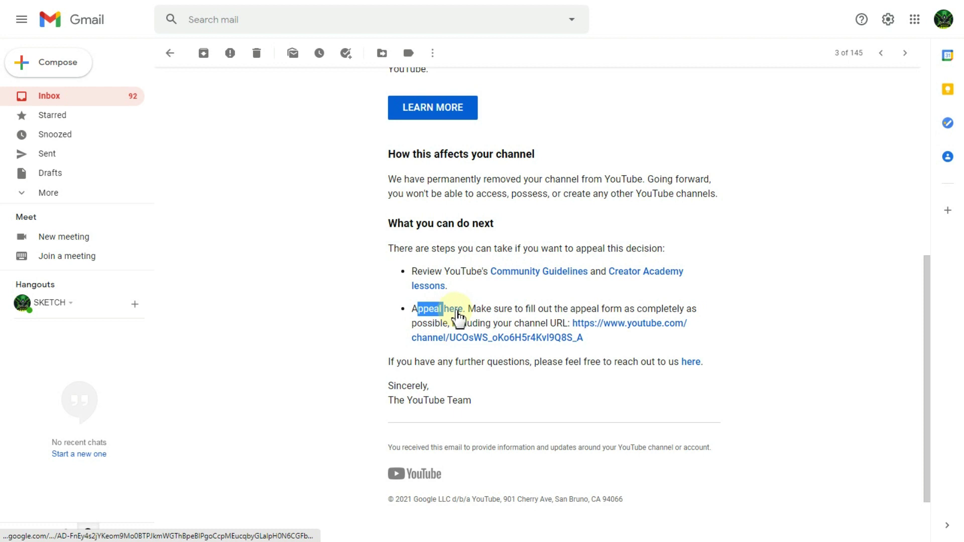
Copy the suspended channel's URL from the appeal instructions in the YouTube removal email.
{"action": "left_click", "coordinate": [497, 308]}
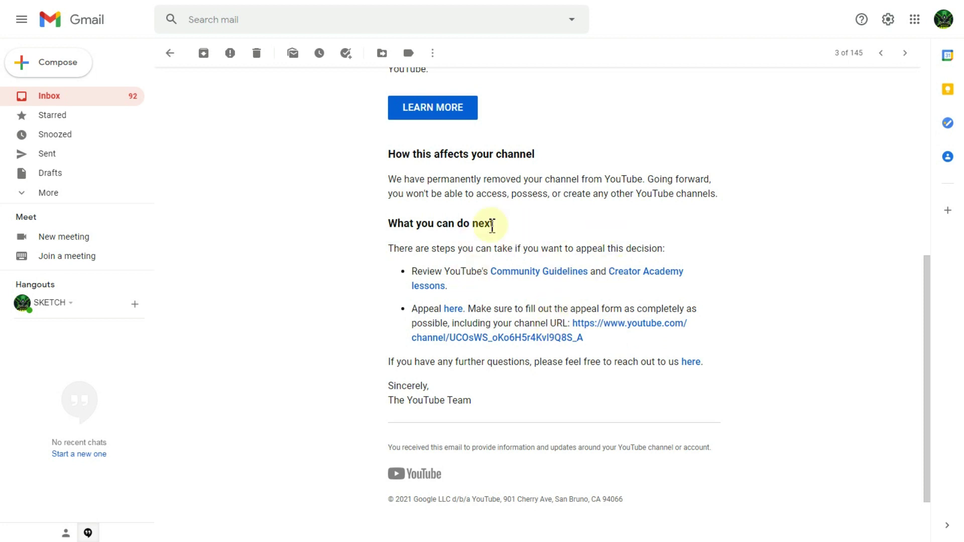
{"action": "scroll", "coordinate": [492, 226], "scroll_direction": "up", "scroll_amount": 1}
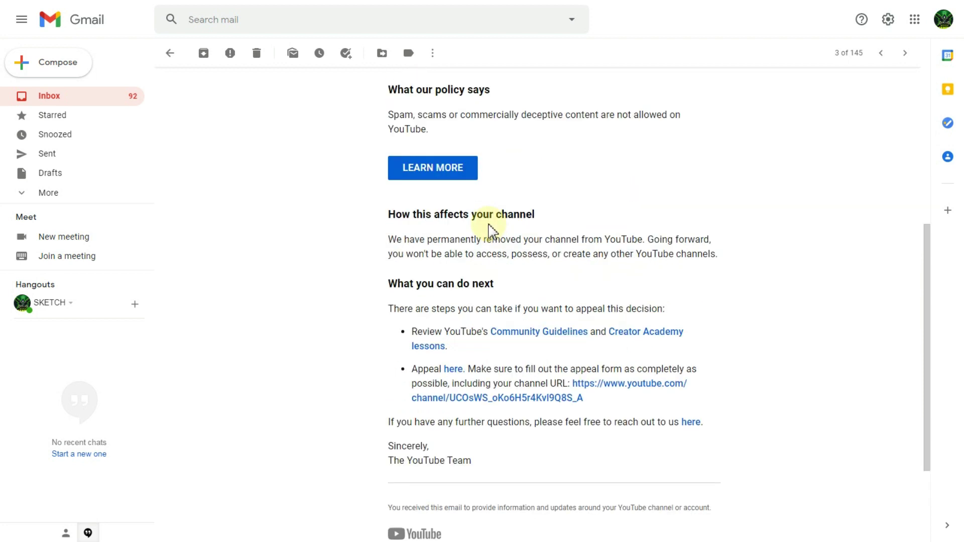
{"action": "left_click_drag", "start_coordinate": [579, 383], "coordinate": [604, 400]}
{"action": "right_click", "coordinate": [582, 395]}
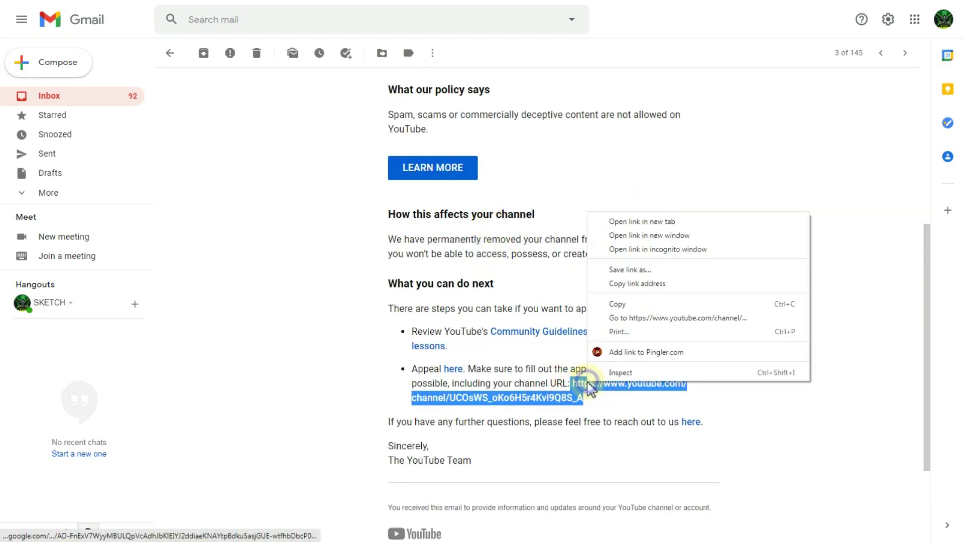
{"action": "left_click", "coordinate": [623, 304]}
{"action": "left_click", "coordinate": [569, 300]}
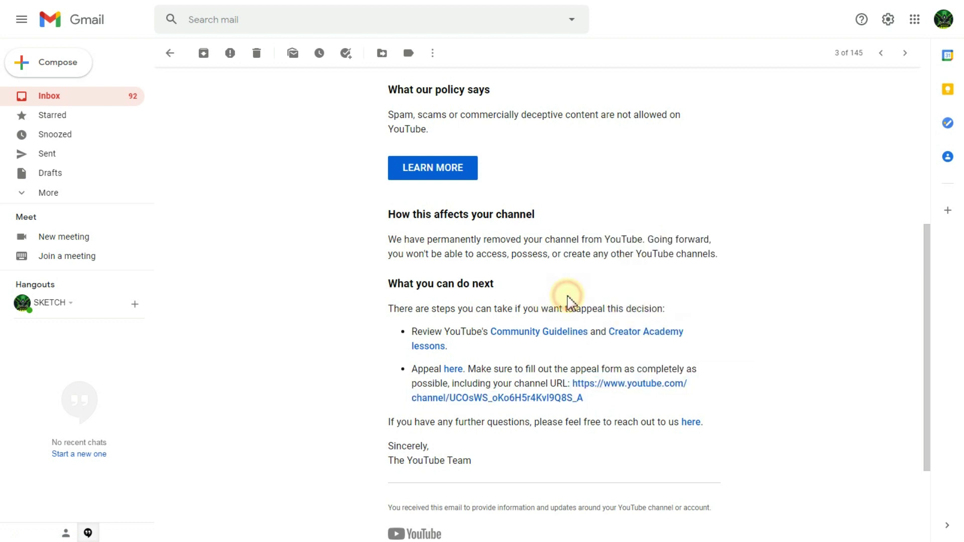
Check the neighbouring Google account-disabled email, return to the YouTube removal email, and open its appeal form.
{"action": "scroll", "coordinate": [567, 299], "scroll_direction": "up", "scroll_amount": 5}
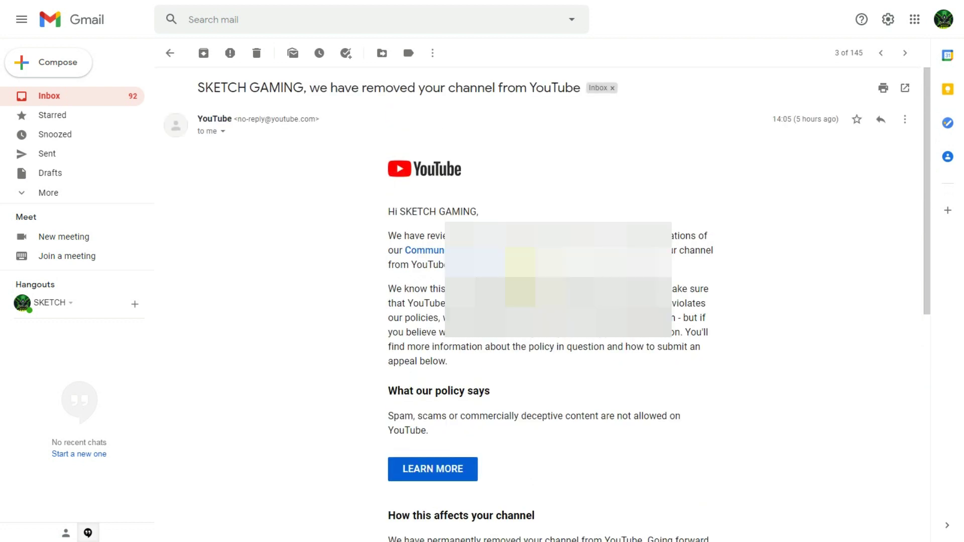
{"action": "key", "text": "k"}
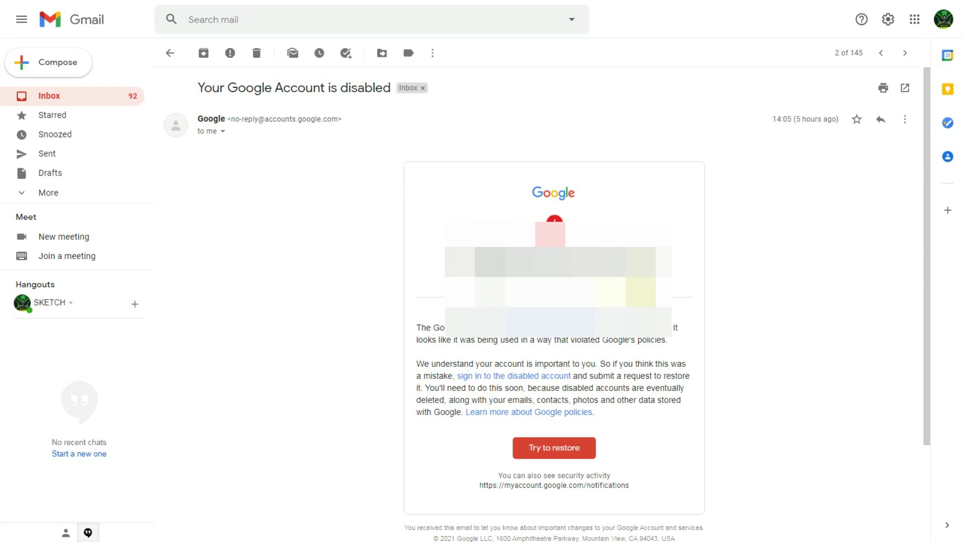
{"action": "key", "text": "j"}
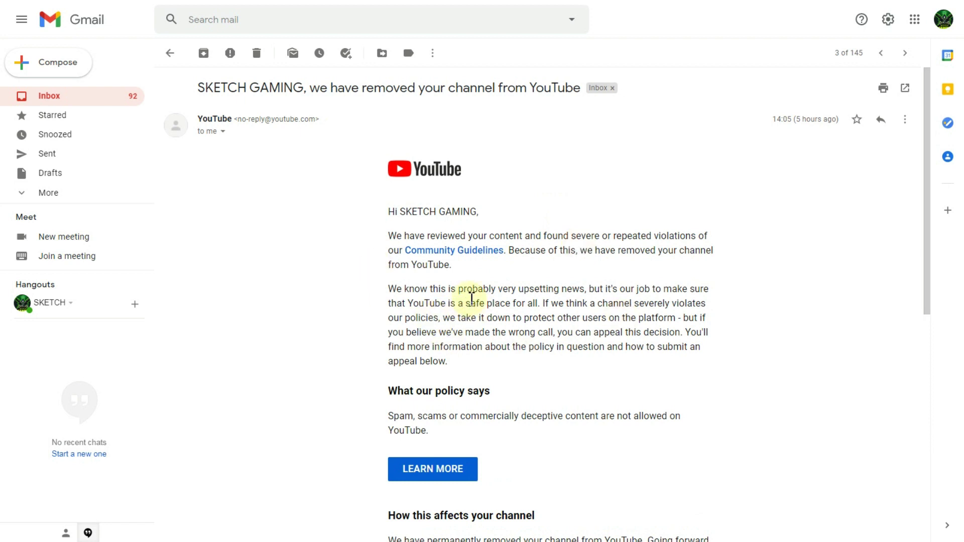
{"action": "scroll", "coordinate": [452, 275], "scroll_direction": "down", "scroll_amount": 7}
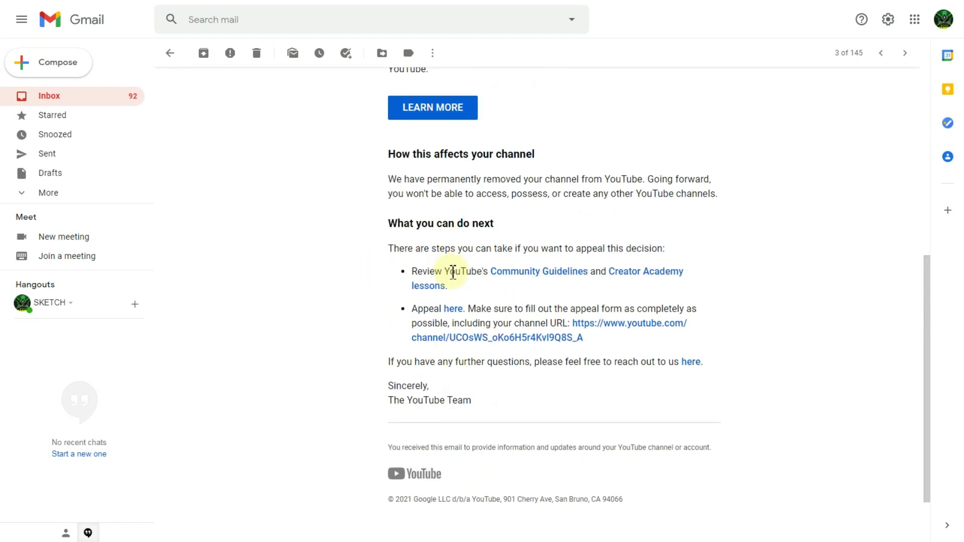
{"action": "left_click", "coordinate": [455, 311]}
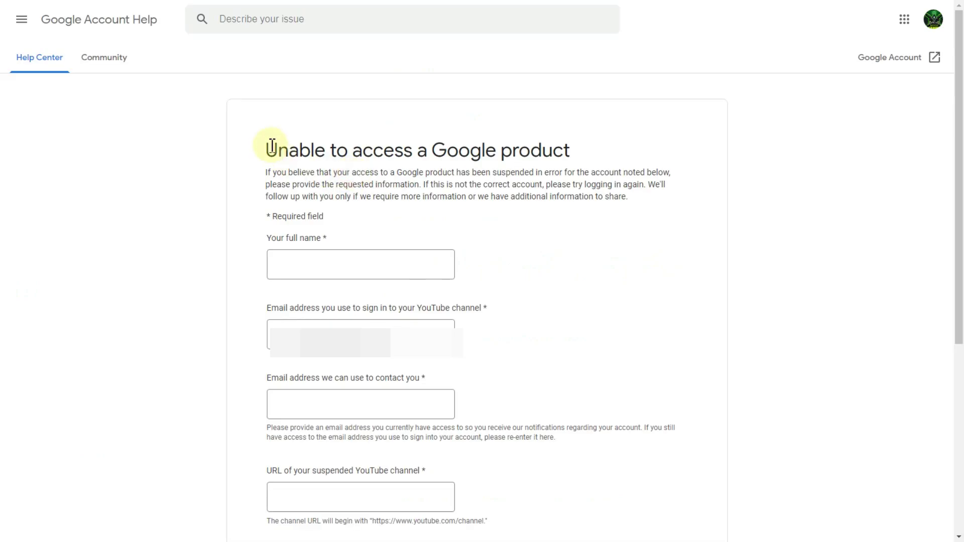
Read the title and introductory instructions of the "Unable to access a Google product" form.
{"action": "left_click_drag", "start_coordinate": [268, 148], "coordinate": [577, 161]}
{"action": "left_click", "coordinate": [577, 161]}
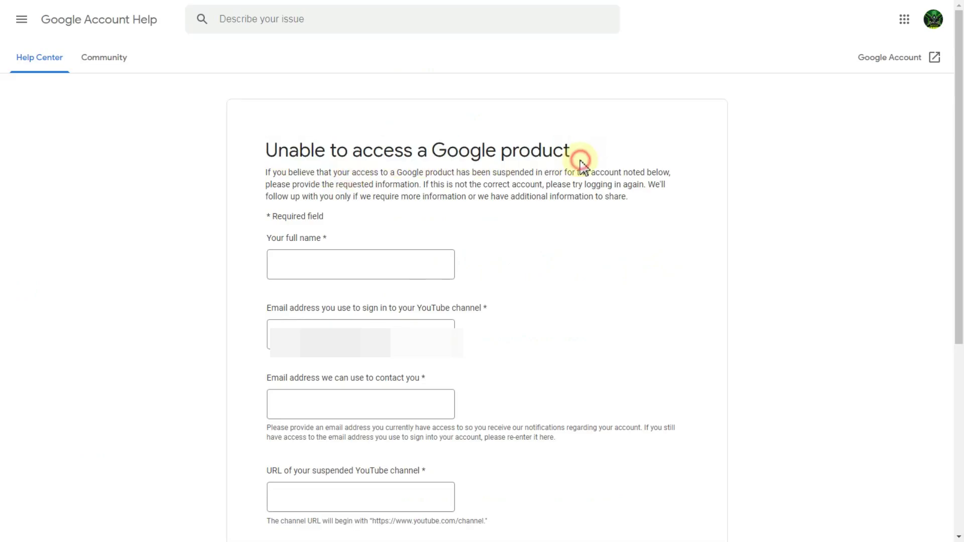
{"action": "left_click_drag", "start_coordinate": [269, 174], "coordinate": [670, 176]}
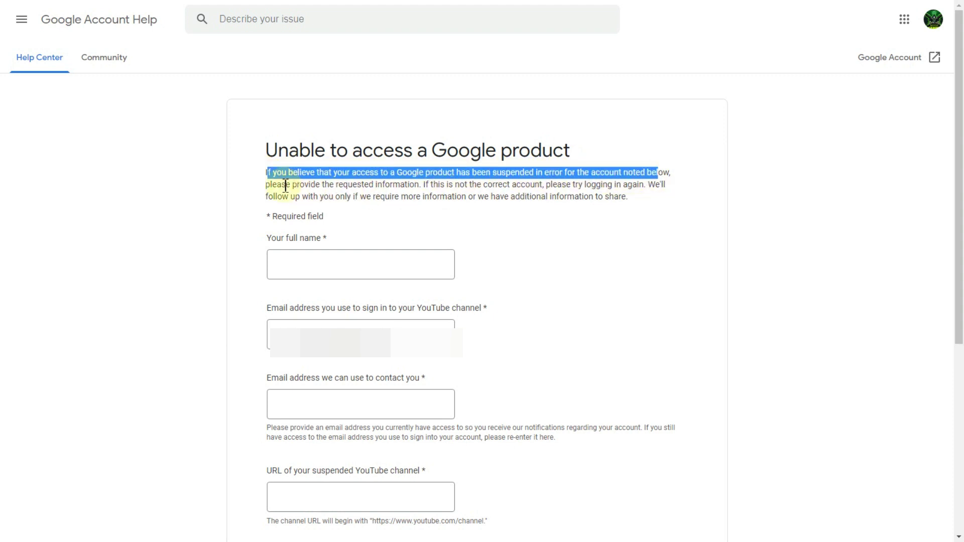
{"action": "left_click_drag", "start_coordinate": [267, 185], "coordinate": [655, 186]}
{"action": "left_click_drag", "start_coordinate": [282, 196], "coordinate": [606, 201]}
{"action": "left_click", "coordinate": [606, 201]}
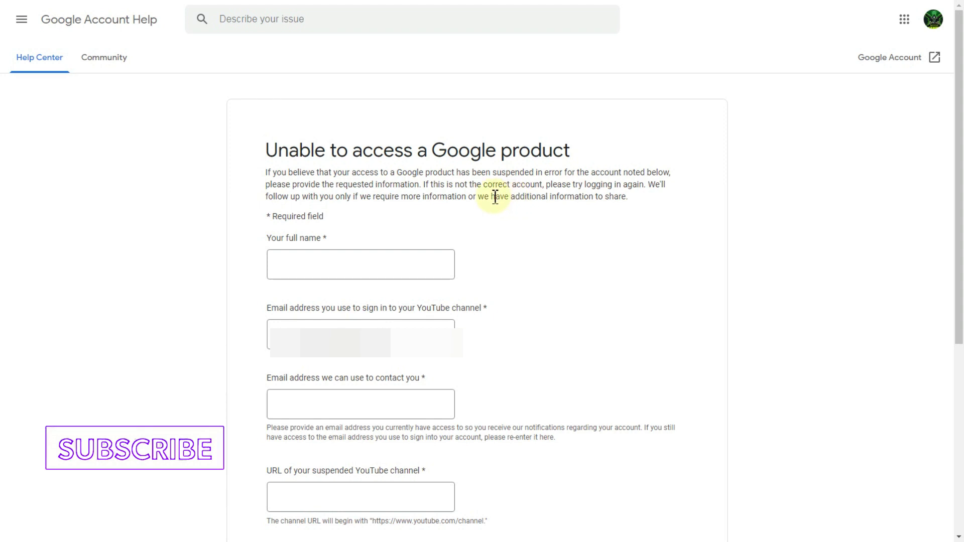
{"action": "left_click_drag", "start_coordinate": [479, 197], "coordinate": [632, 201]}
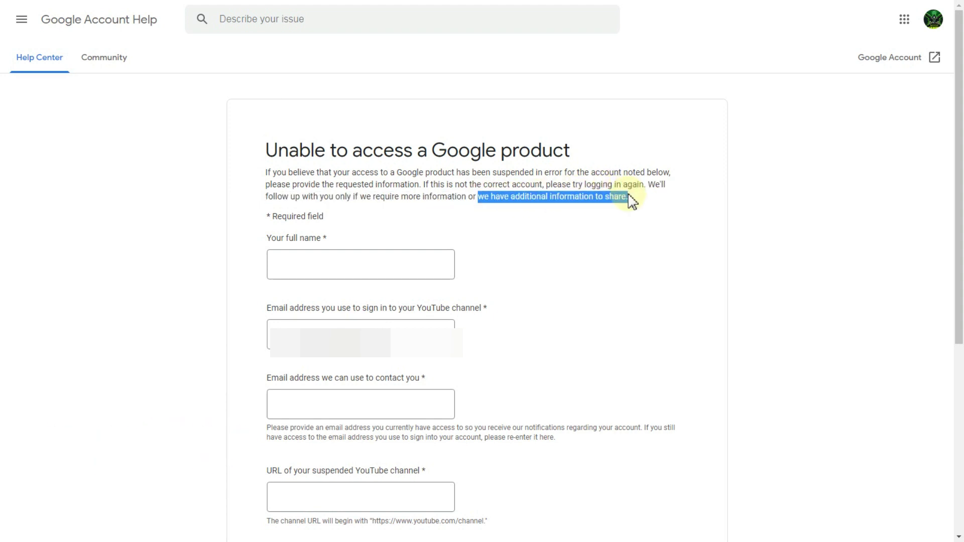
{"action": "left_click", "coordinate": [582, 198]}
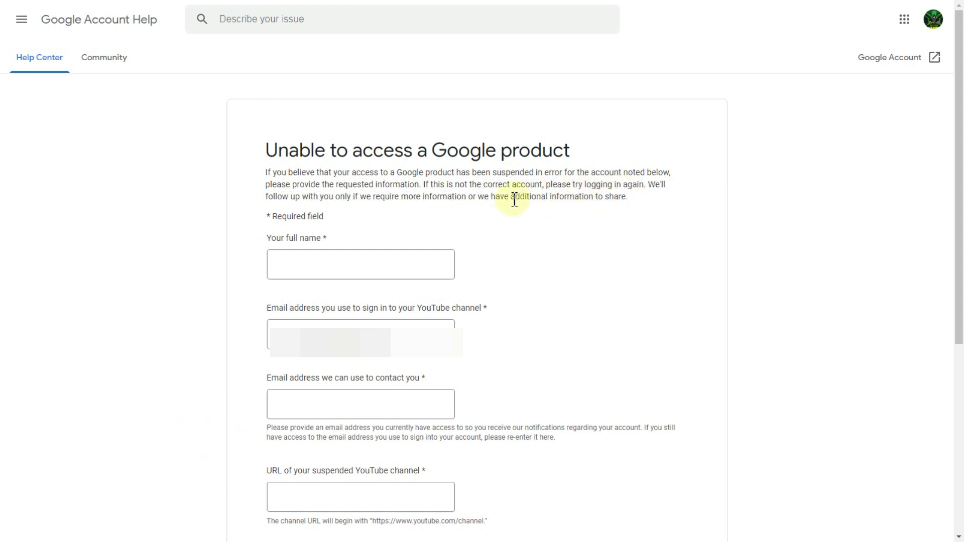
Examine the appeal form's fields for full name, sign-in email, contact email, channel URL and suspension explanation.
{"action": "left_click", "coordinate": [304, 261]}
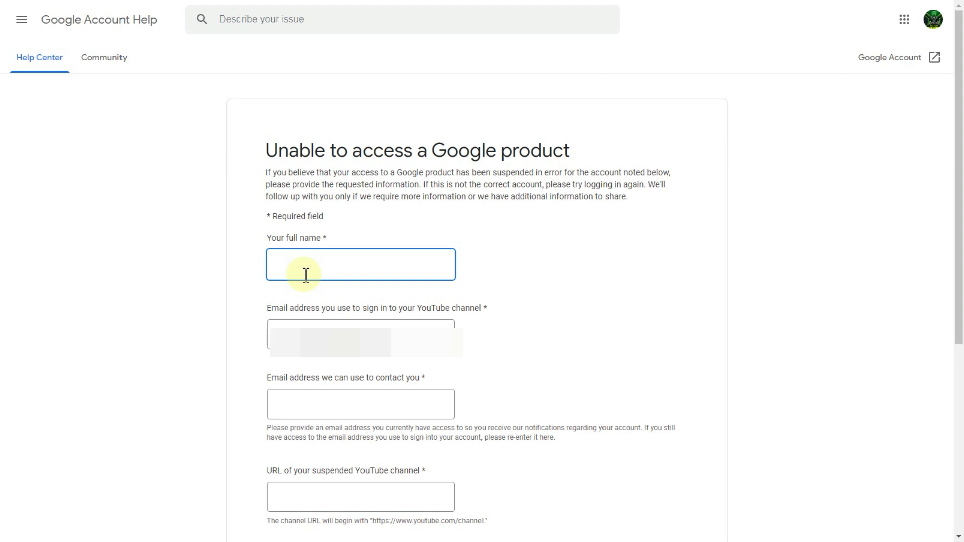
{"action": "left_click", "coordinate": [287, 327]}
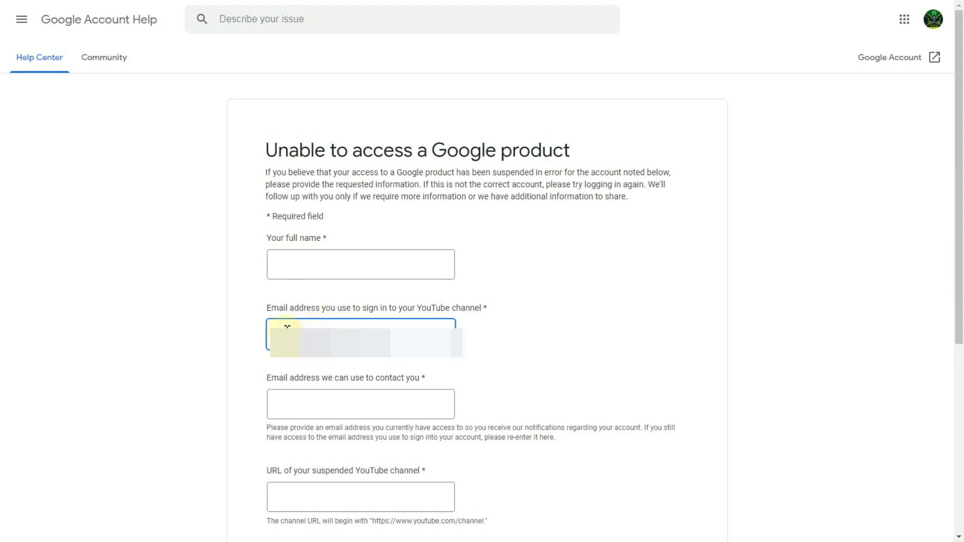
{"action": "left_click_drag", "start_coordinate": [400, 334], "coordinate": [259, 338]}
{"action": "left_click", "coordinate": [493, 336]}
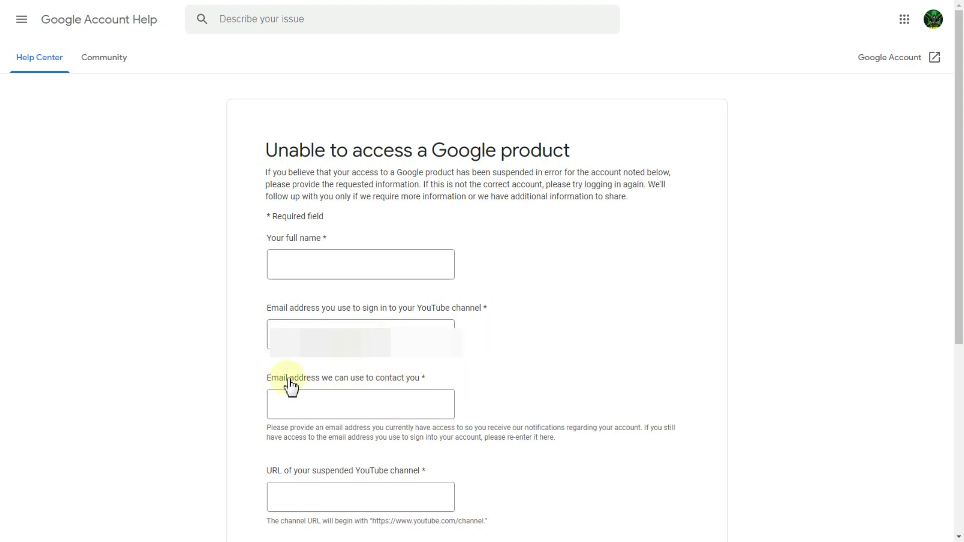
{"action": "left_click", "coordinate": [309, 403]}
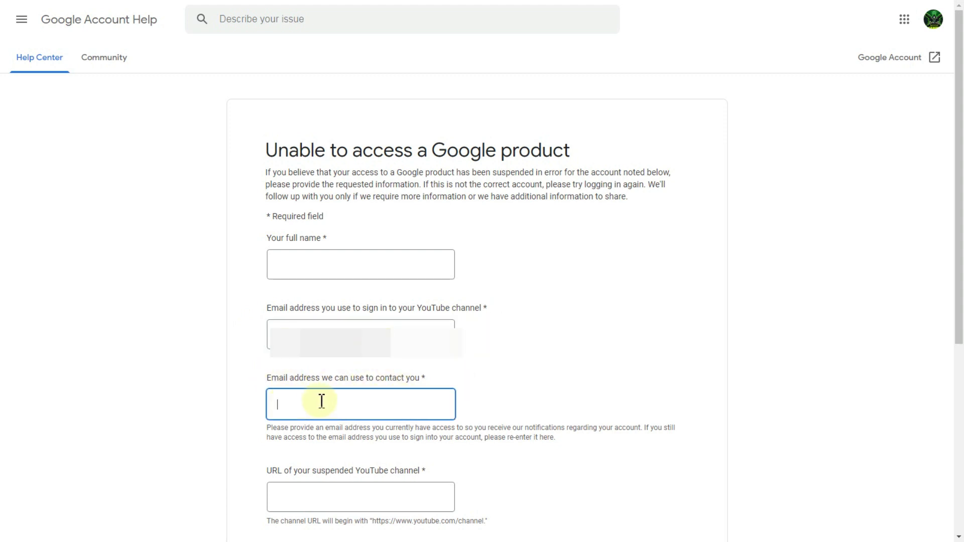
{"action": "left_click", "coordinate": [371, 502]}
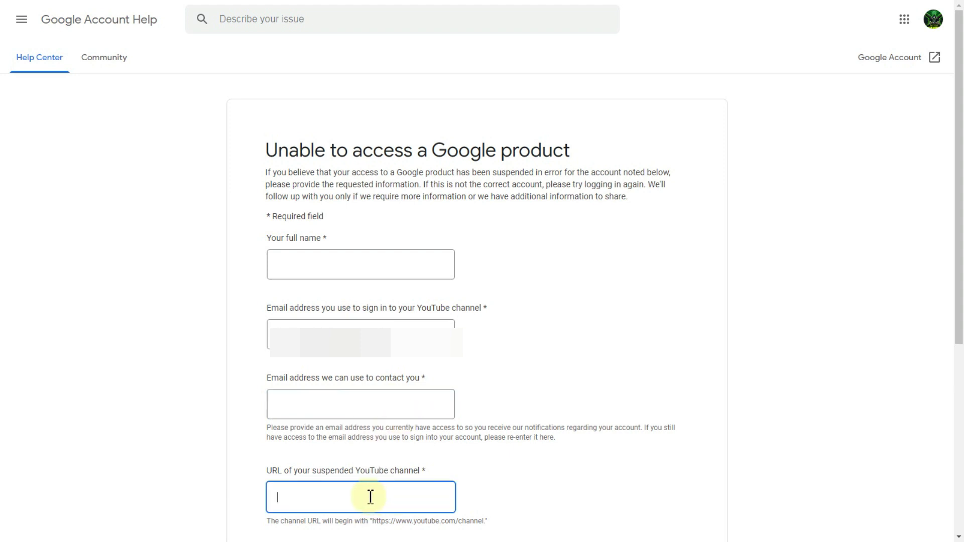
{"action": "left_click", "coordinate": [467, 473]}
{"action": "scroll", "coordinate": [467, 477], "scroll_direction": "down", "scroll_amount": 5}
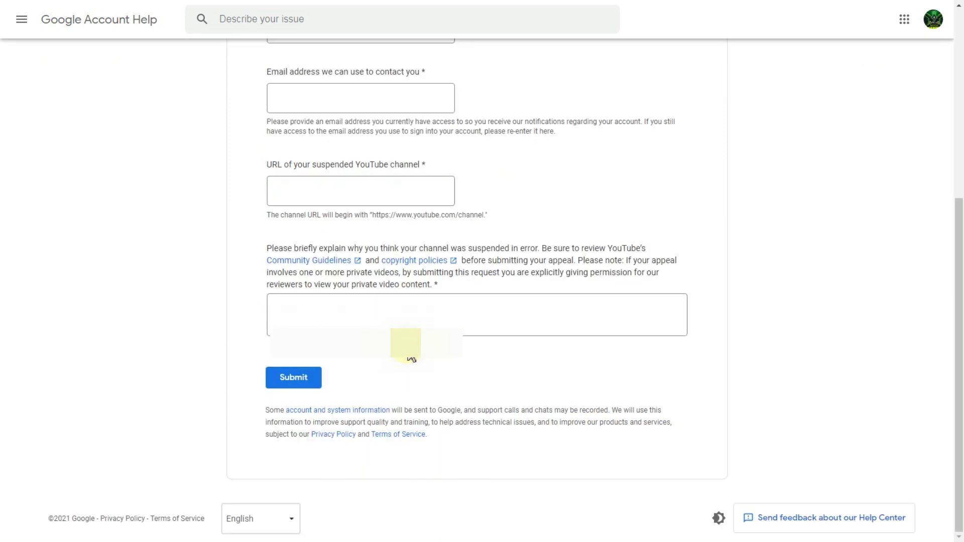
{"action": "left_click", "coordinate": [372, 319]}
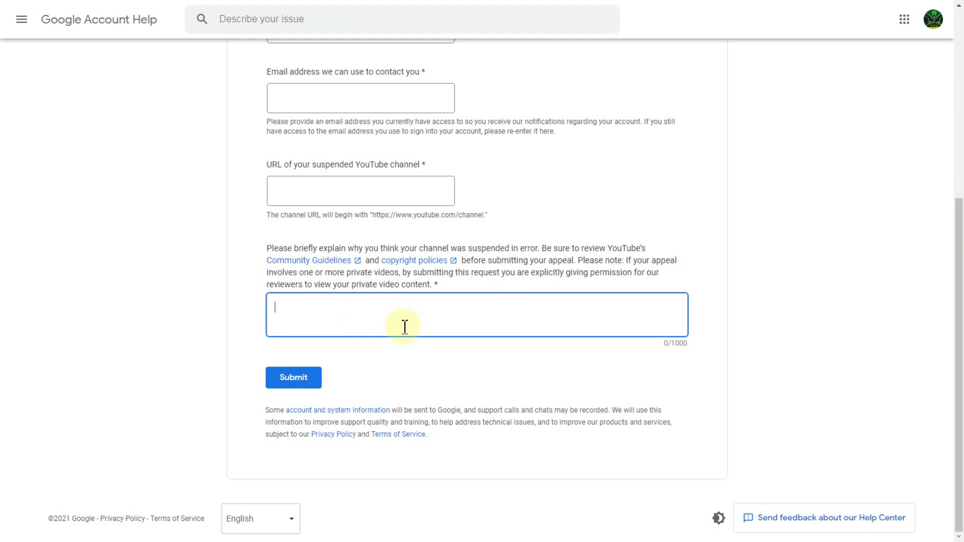
{"action": "left_click", "coordinate": [423, 366]}
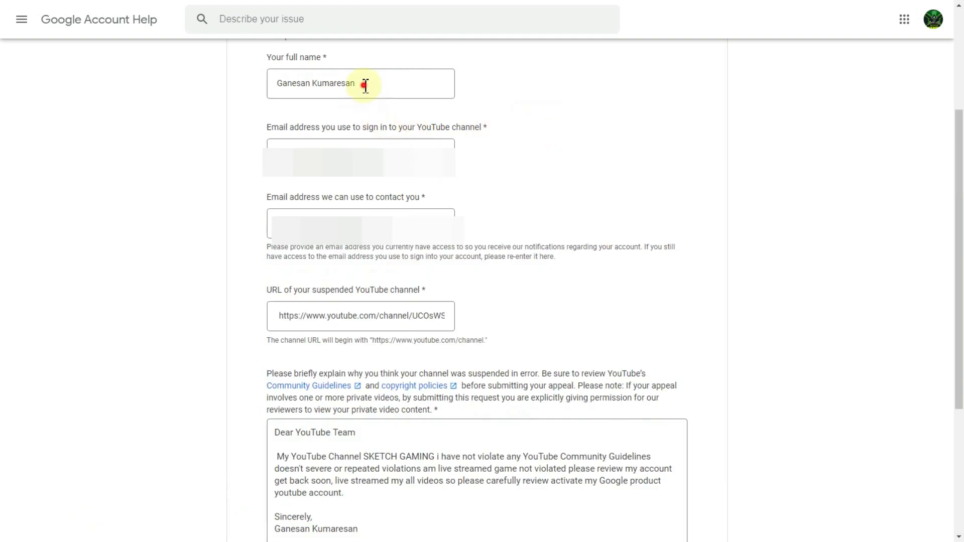
Review the completed name, email address, channel URL and explanation entries in the appeal form.
{"action": "left_click_drag", "start_coordinate": [365, 86], "coordinate": [272, 86]}
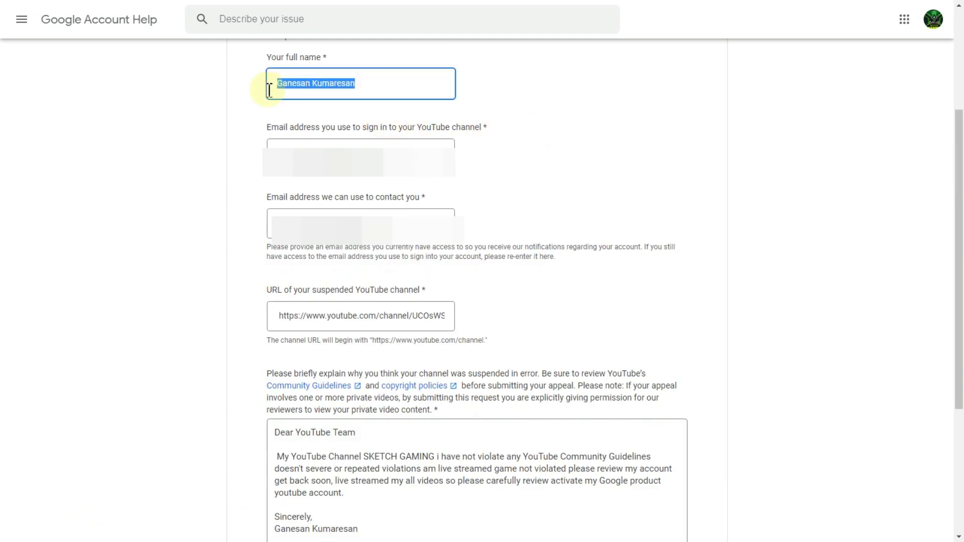
{"action": "left_click", "coordinate": [465, 111]}
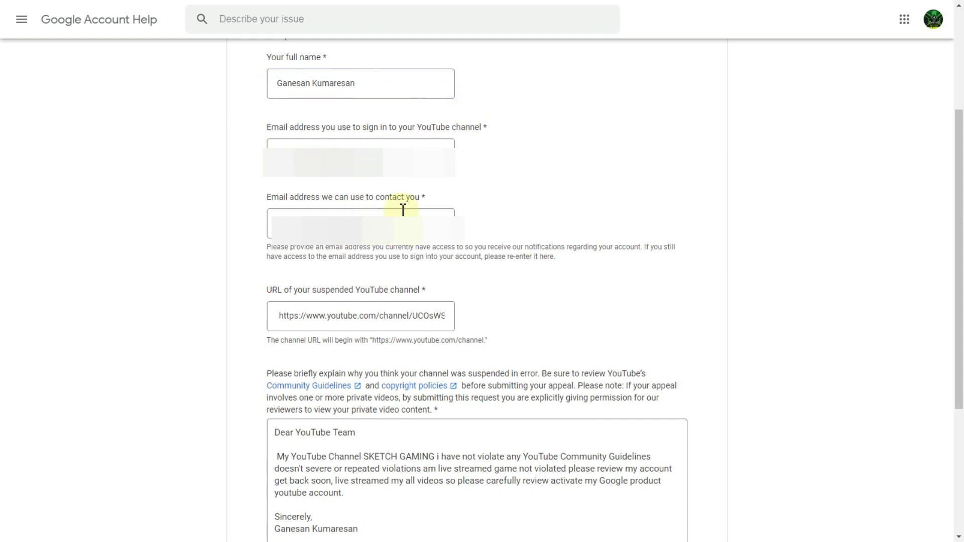
{"action": "left_click_drag", "start_coordinate": [426, 197], "coordinate": [267, 195]}
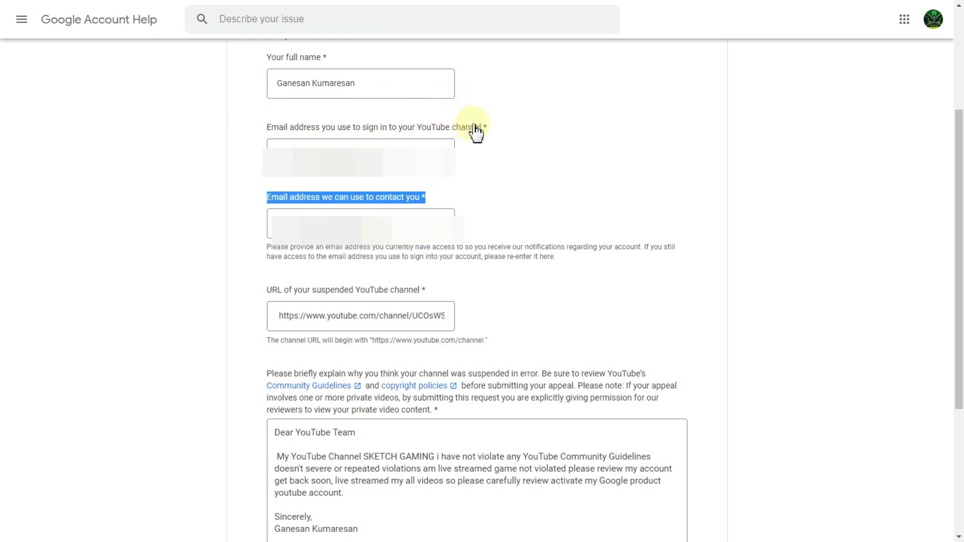
{"action": "left_click_drag", "start_coordinate": [480, 133], "coordinate": [308, 145]}
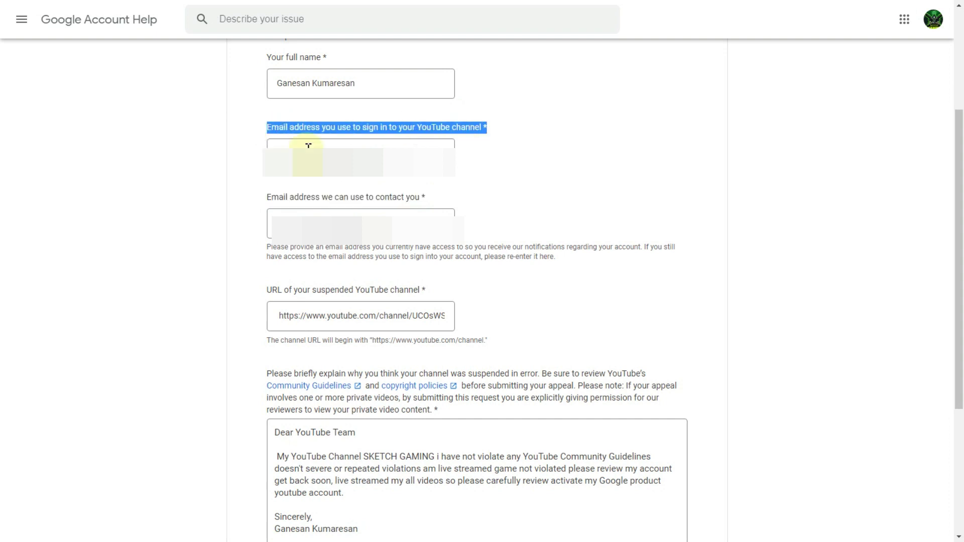
{"action": "left_click", "coordinate": [499, 205]}
{"action": "left_click_drag", "start_coordinate": [269, 294], "coordinate": [445, 294]}
{"action": "left_click", "coordinate": [526, 286]}
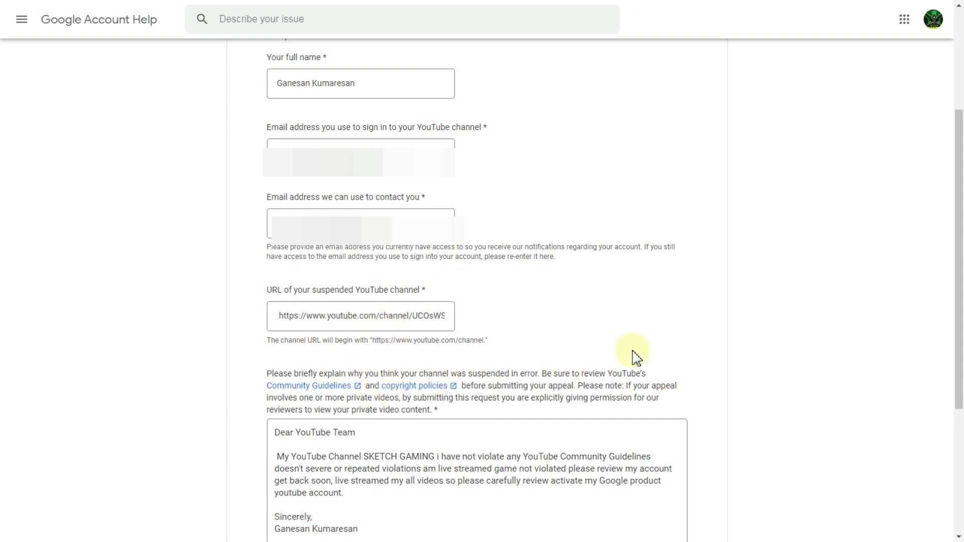
{"action": "left_click", "coordinate": [628, 325]}
{"action": "scroll", "coordinate": [633, 332], "scroll_direction": "down", "scroll_amount": 4}
{"action": "left_click", "coordinate": [649, 279]}
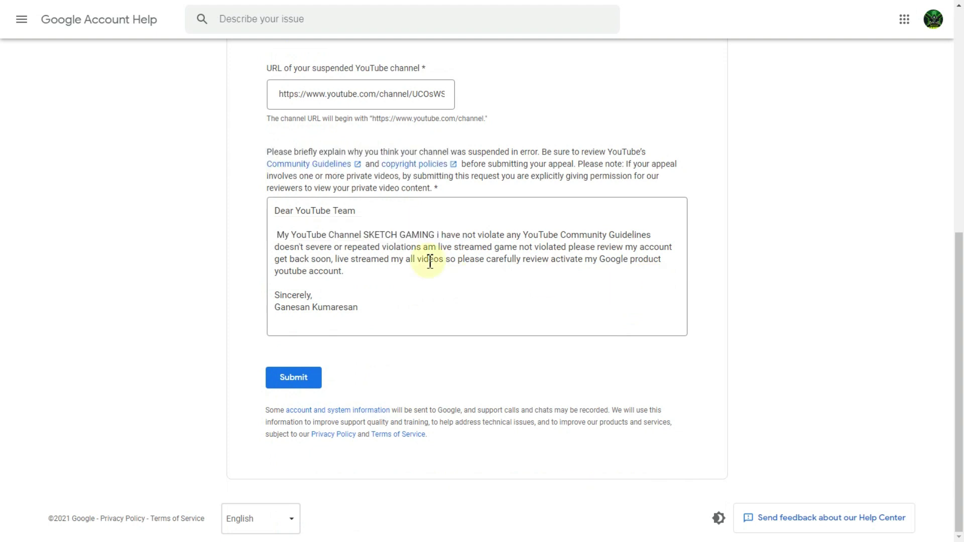
Try to submit the completed appeal form.
{"action": "left_click", "coordinate": [289, 380]}
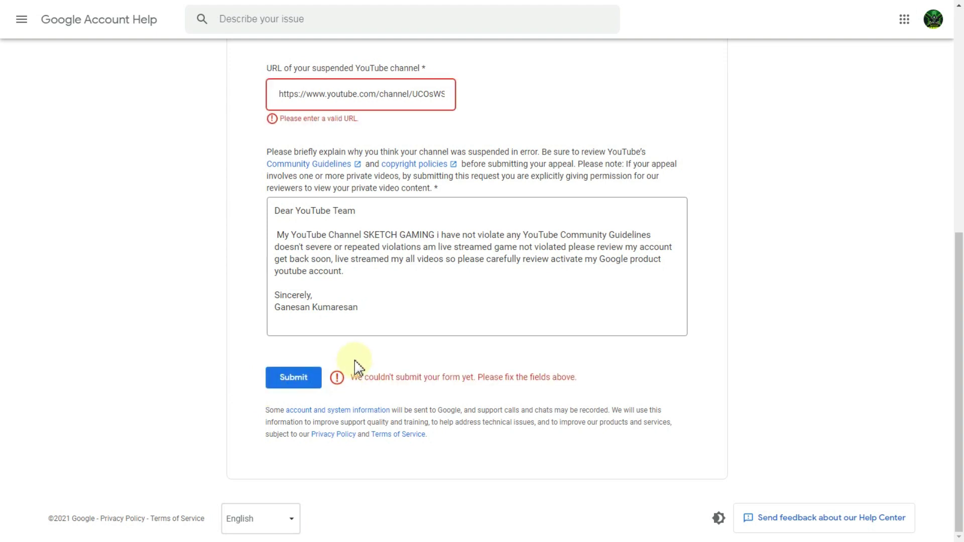
{"action": "scroll", "coordinate": [355, 363], "scroll_direction": "up", "scroll_amount": 3}
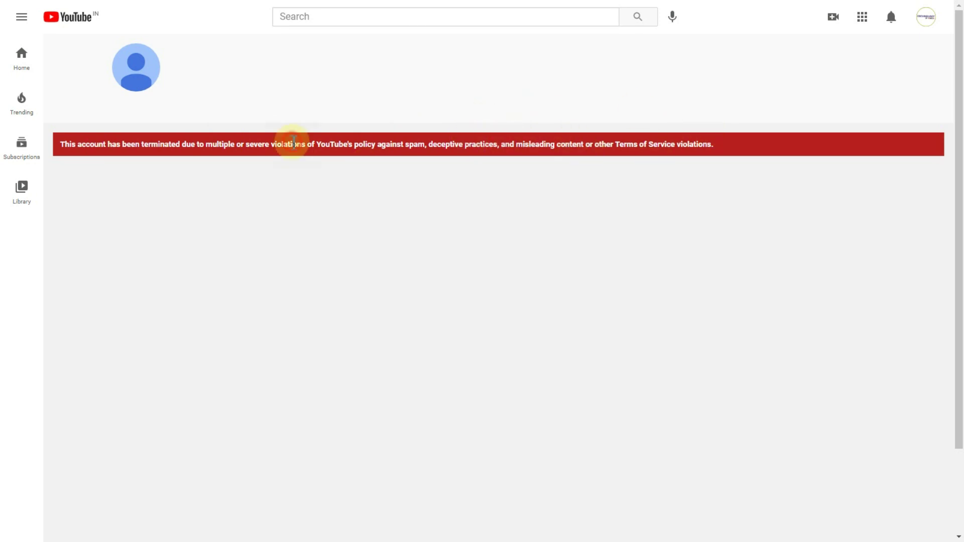
Switch to the terminated channel's YouTube page and copy its full web address.
{"action": "left_click", "coordinate": [339, 29]}
{"action": "left_click_drag", "start_coordinate": [203, 28], "coordinate": [85, 30]}
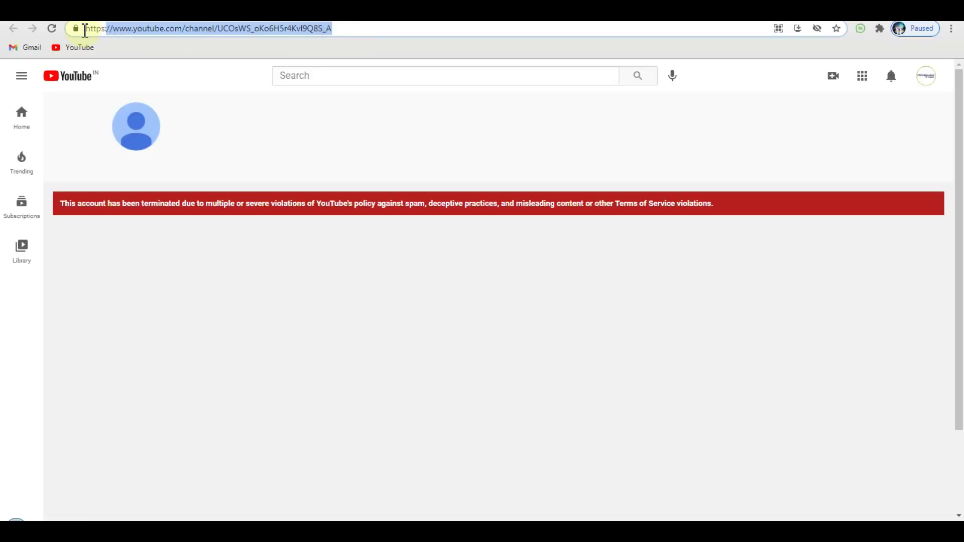
{"action": "right_click", "coordinate": [104, 30]}
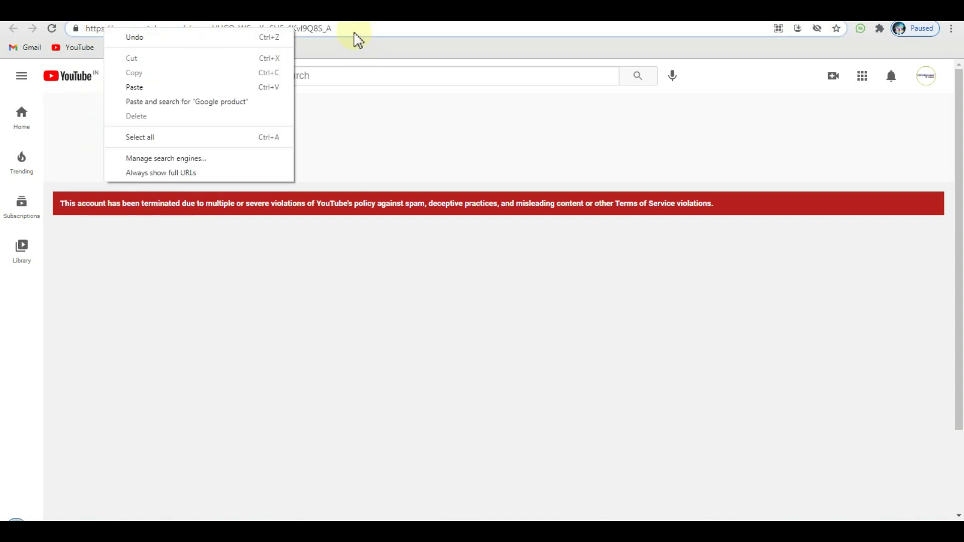
{"action": "left_click", "coordinate": [348, 29]}
{"action": "left_click_drag", "start_coordinate": [349, 29], "coordinate": [266, 29]}
{"action": "key", "text": "ctrl+a"}
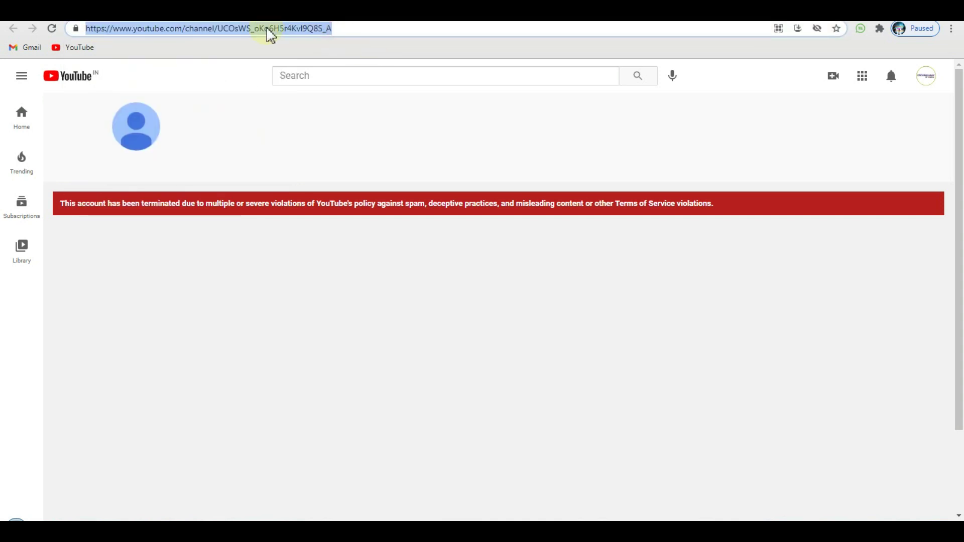
{"action": "right_click", "coordinate": [269, 30]}
{"action": "left_click", "coordinate": [294, 71]}
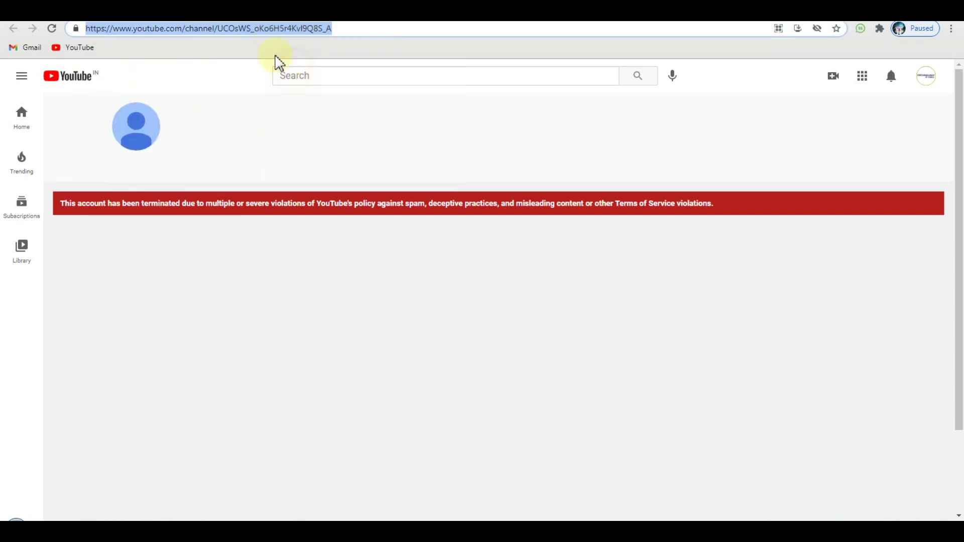
{"action": "left_click", "coordinate": [355, 147]}
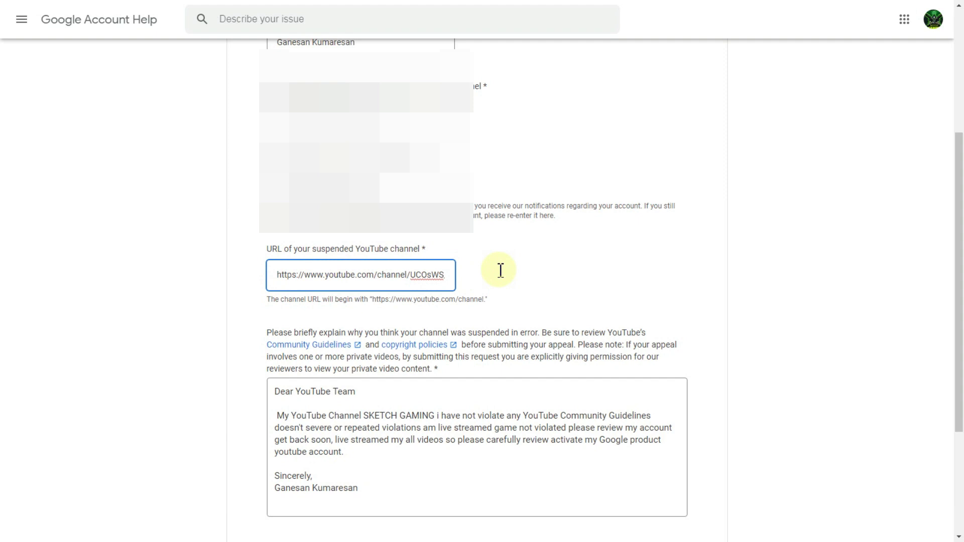
Submit the appeal form again with the suspended channel's full web address in the URL field.
{"action": "left_click", "coordinate": [501, 273]}
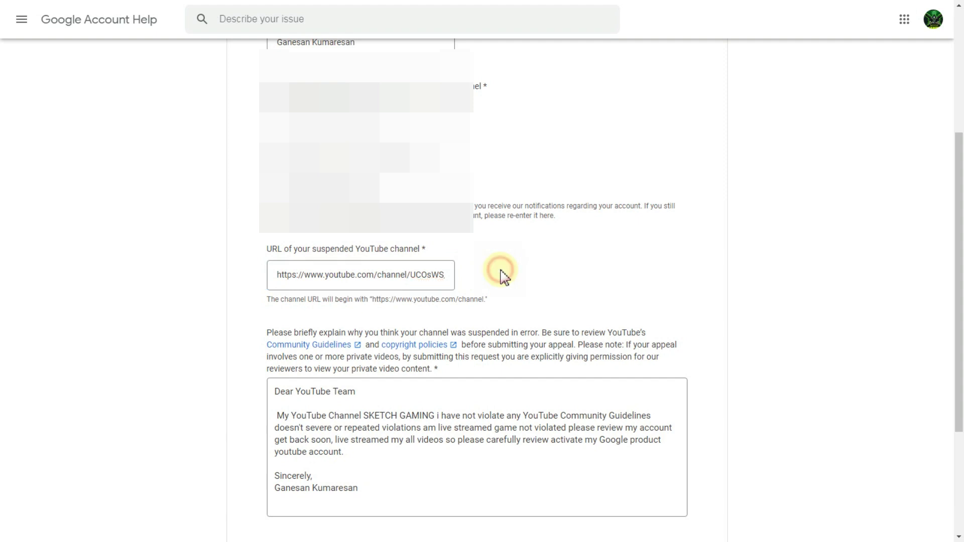
{"action": "scroll", "coordinate": [503, 276], "scroll_direction": "down", "scroll_amount": 4}
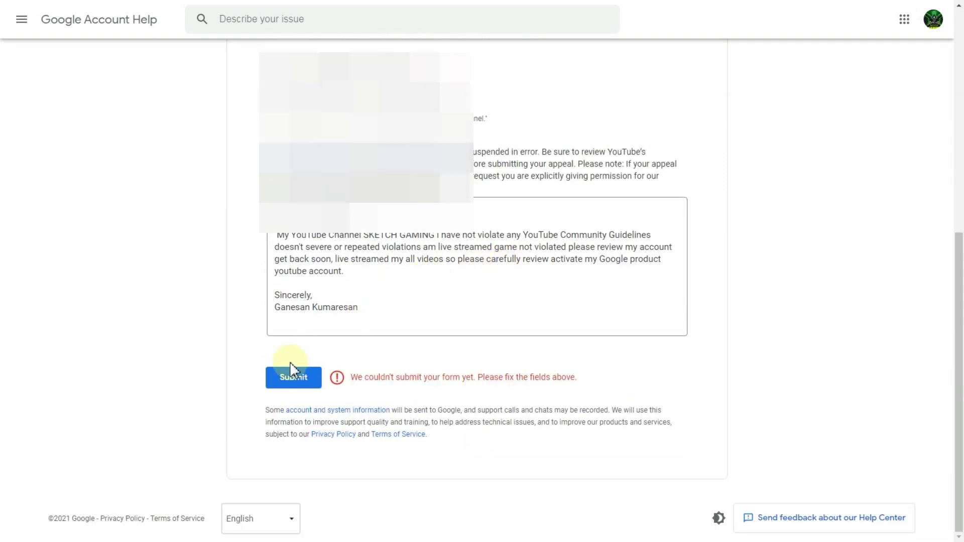
{"action": "left_click", "coordinate": [298, 380]}
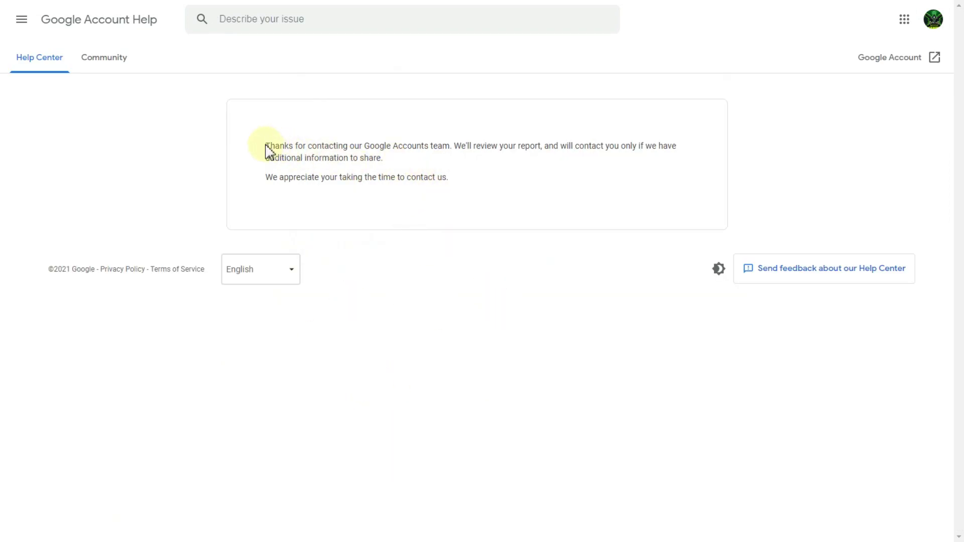
Read the Google Accounts team's message shown after the appeal form is submitted.
{"action": "left_click_drag", "start_coordinate": [266, 147], "coordinate": [663, 145]}
{"action": "left_click_drag", "start_coordinate": [271, 158], "coordinate": [380, 158]}
{"action": "left_click", "coordinate": [272, 177]}
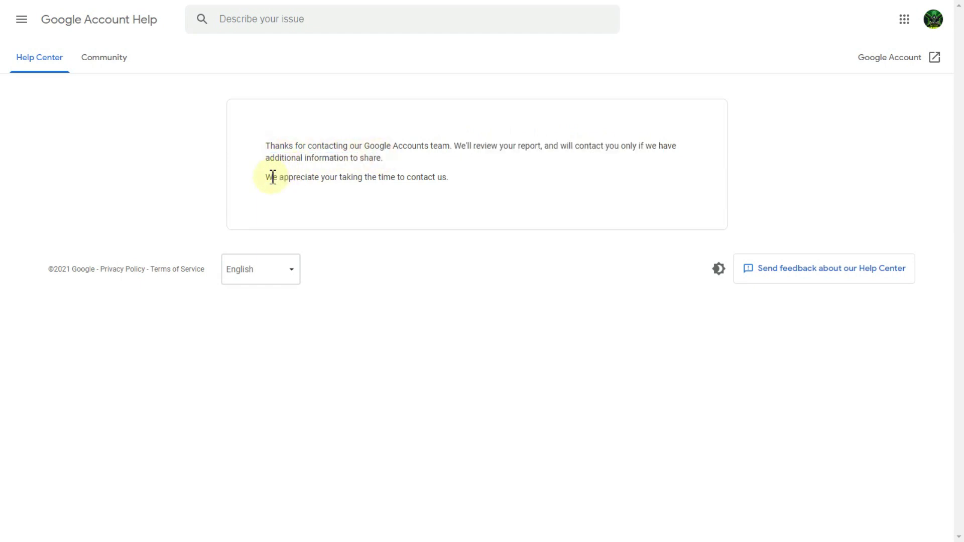
{"action": "left_click_drag", "start_coordinate": [267, 178], "coordinate": [452, 184]}
{"action": "left_click", "coordinate": [450, 180]}
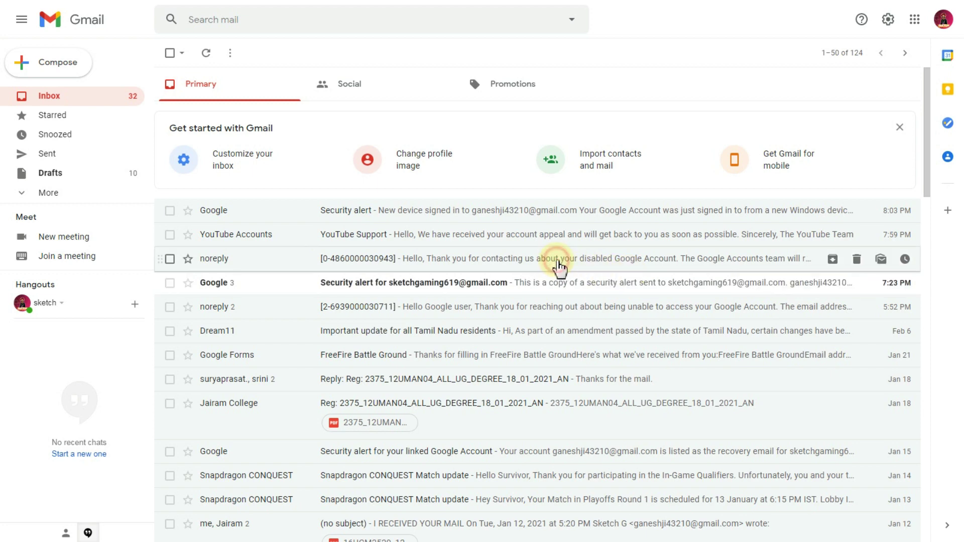
Switch to Gmail, open the noreply email about the disabled Google Account, and read its arrival time and stated review period.
{"action": "left_click", "coordinate": [558, 266]}
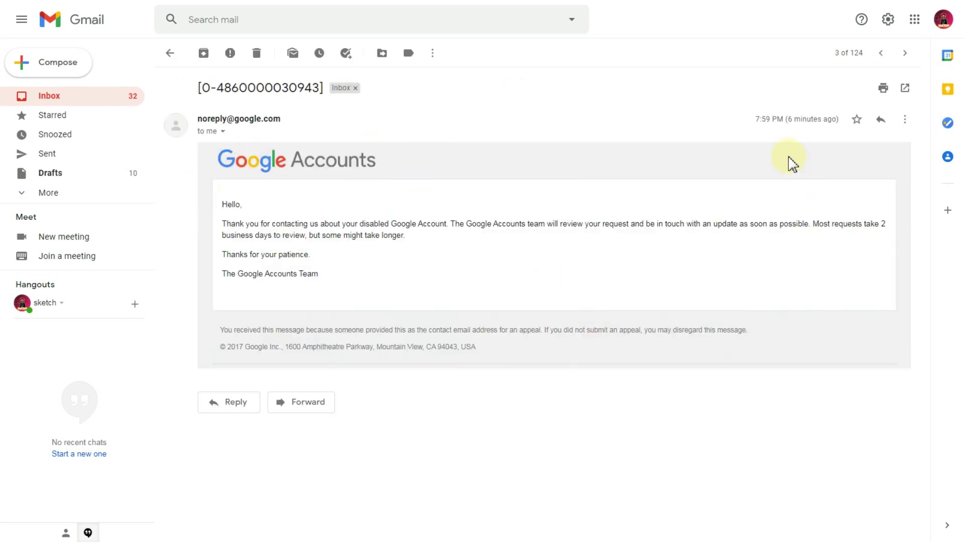
{"action": "left_click_drag", "start_coordinate": [789, 119], "coordinate": [833, 128]}
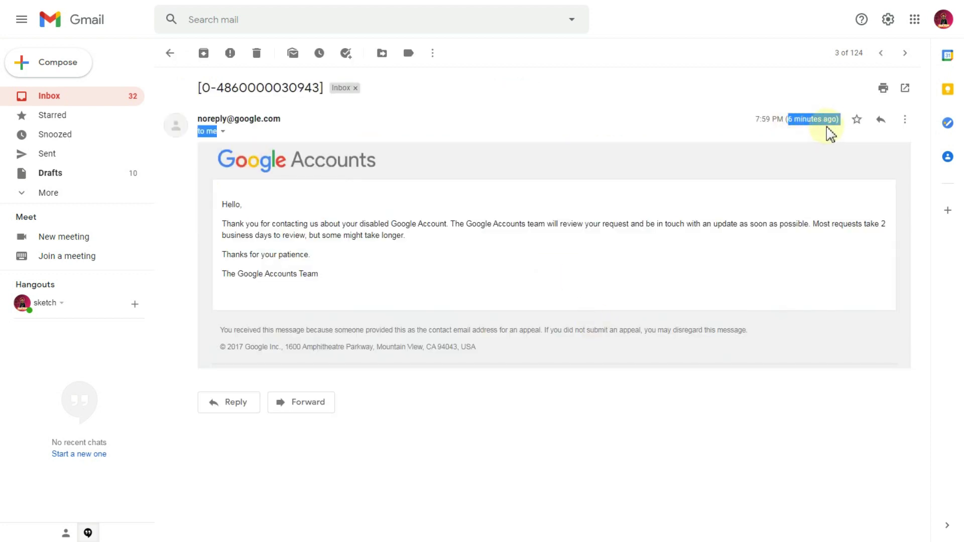
{"action": "left_click", "coordinate": [661, 189]}
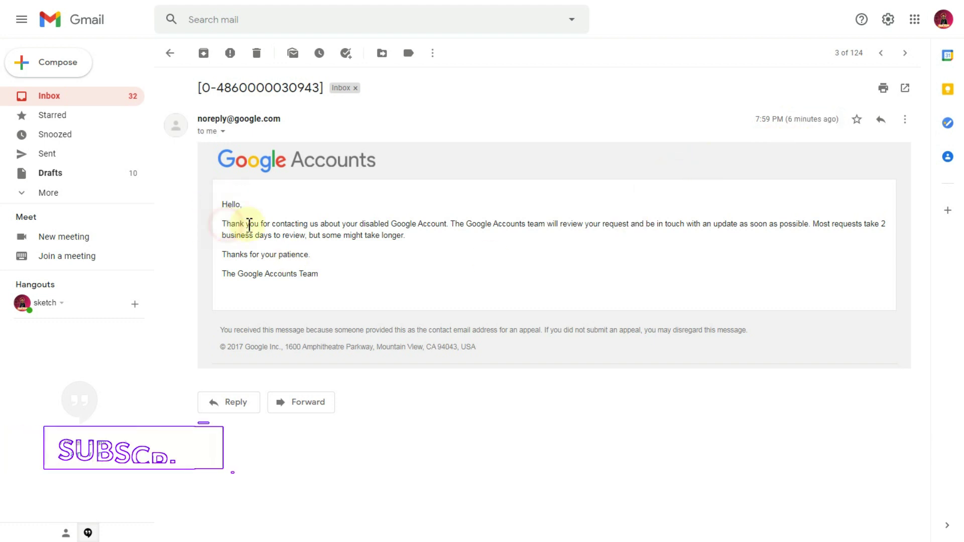
{"action": "left_click_drag", "start_coordinate": [225, 224], "coordinate": [880, 226]}
{"action": "left_click", "coordinate": [827, 225]}
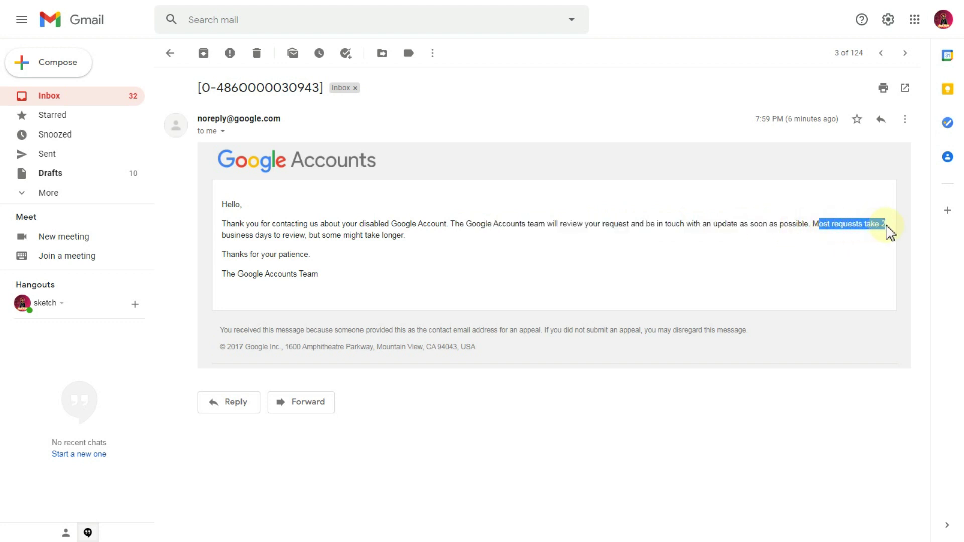
{"action": "left_click", "coordinate": [884, 226]}
{"action": "left_click_drag", "start_coordinate": [228, 237], "coordinate": [401, 235]}
{"action": "left_click", "coordinate": [400, 236]}
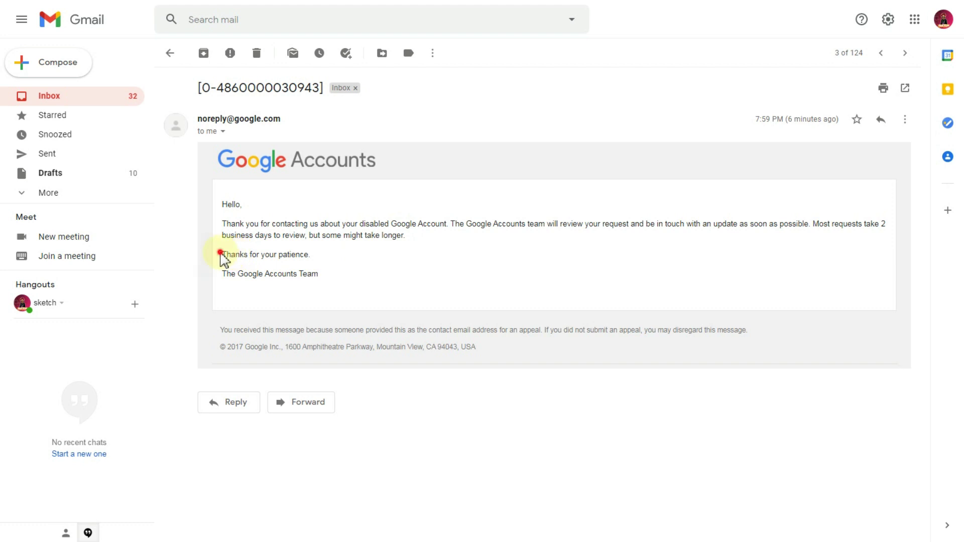
{"action": "left_click_drag", "start_coordinate": [221, 254], "coordinate": [312, 253]}
{"action": "left_click", "coordinate": [311, 253]}
{"action": "left_click_drag", "start_coordinate": [790, 120], "coordinate": [808, 120]}
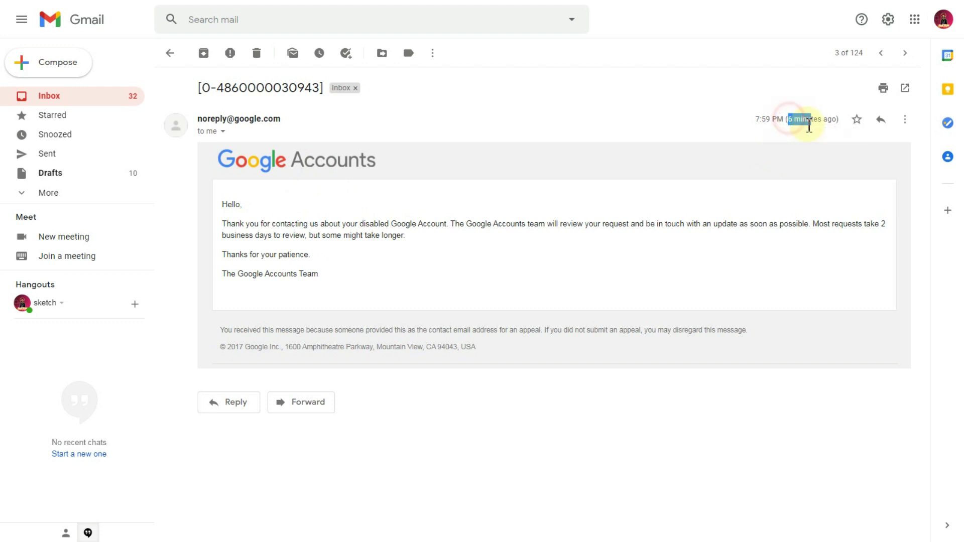
{"action": "left_click", "coordinate": [551, 224]}
Return to the inbox, open the YouTube Support email from YouTube Accounts, and read its message and arrival time.
{"action": "left_click", "coordinate": [170, 53]}
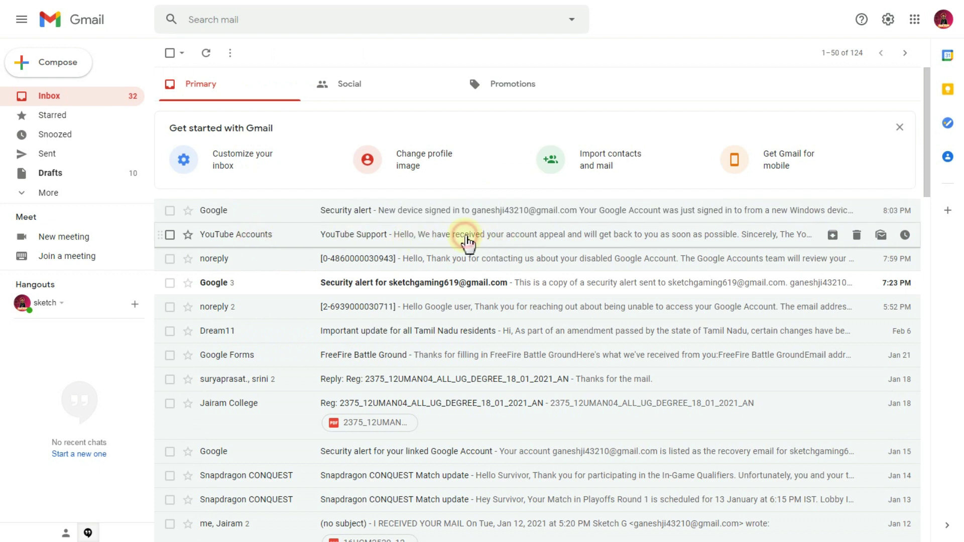
{"action": "left_click", "coordinate": [467, 243]}
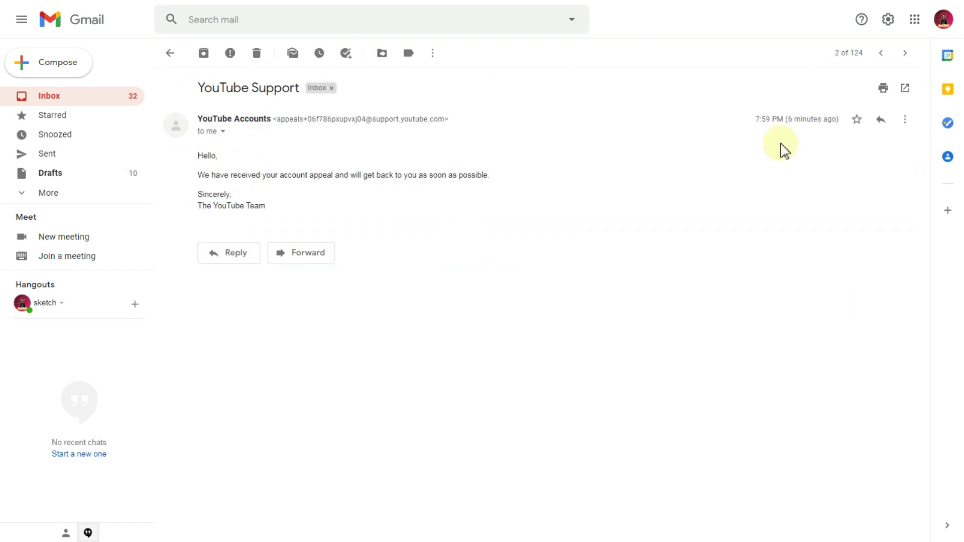
{"action": "left_click_drag", "start_coordinate": [786, 119], "coordinate": [840, 122]}
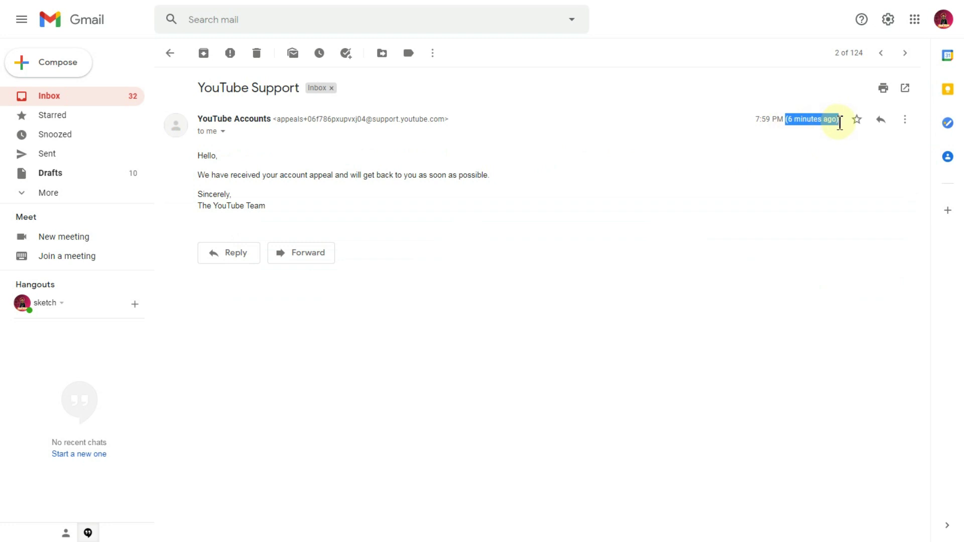
{"action": "left_click", "coordinate": [308, 193]}
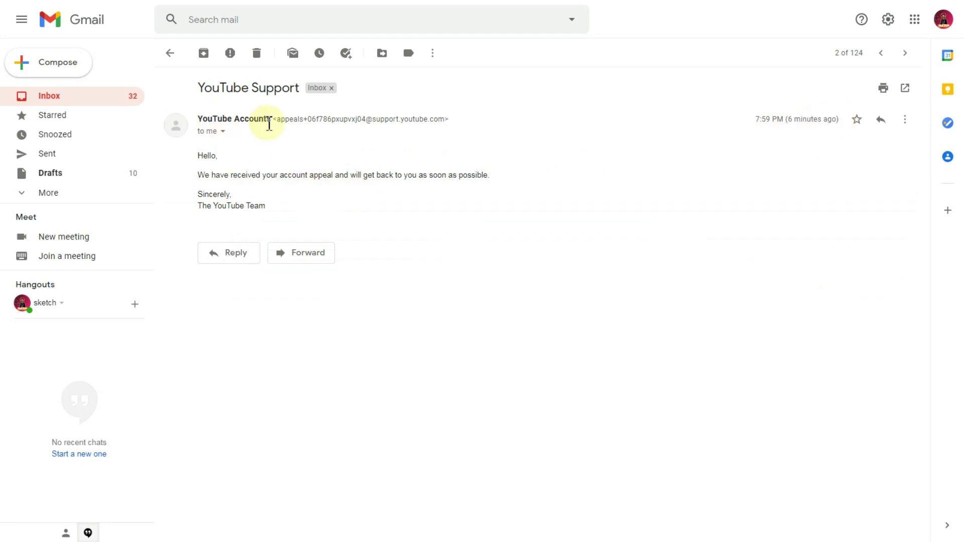
{"action": "left_click_drag", "start_coordinate": [201, 156], "coordinate": [342, 178]}
{"action": "left_click", "coordinate": [201, 177]}
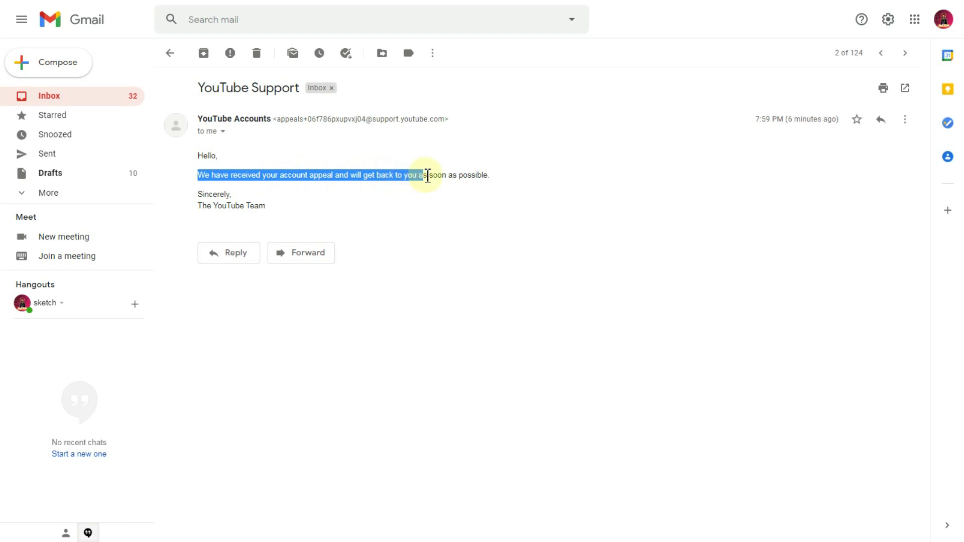
{"action": "left_click_drag", "start_coordinate": [439, 175], "coordinate": [477, 176]}
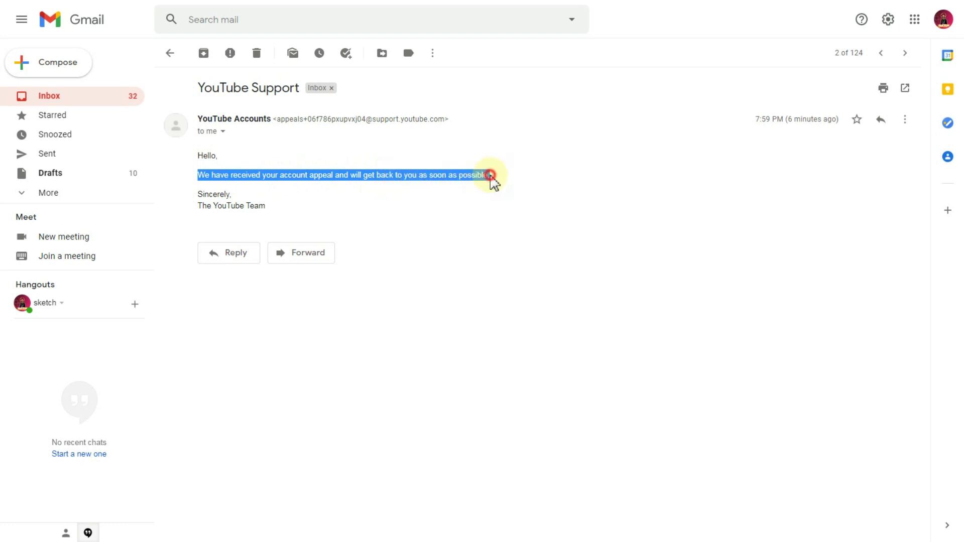
{"action": "left_click", "coordinate": [491, 175]}
{"action": "left_click_drag", "start_coordinate": [213, 206], "coordinate": [306, 209]}
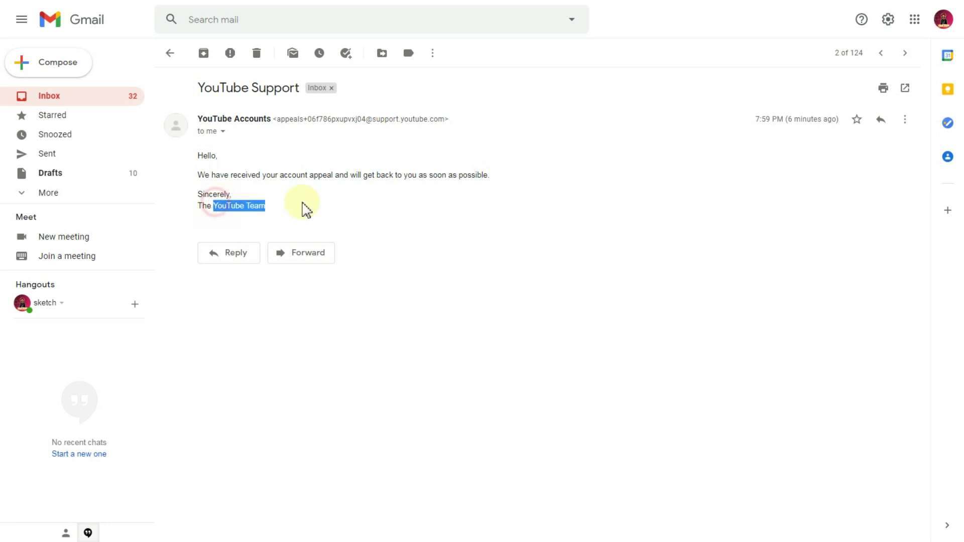
{"action": "left_click", "coordinate": [200, 174]}
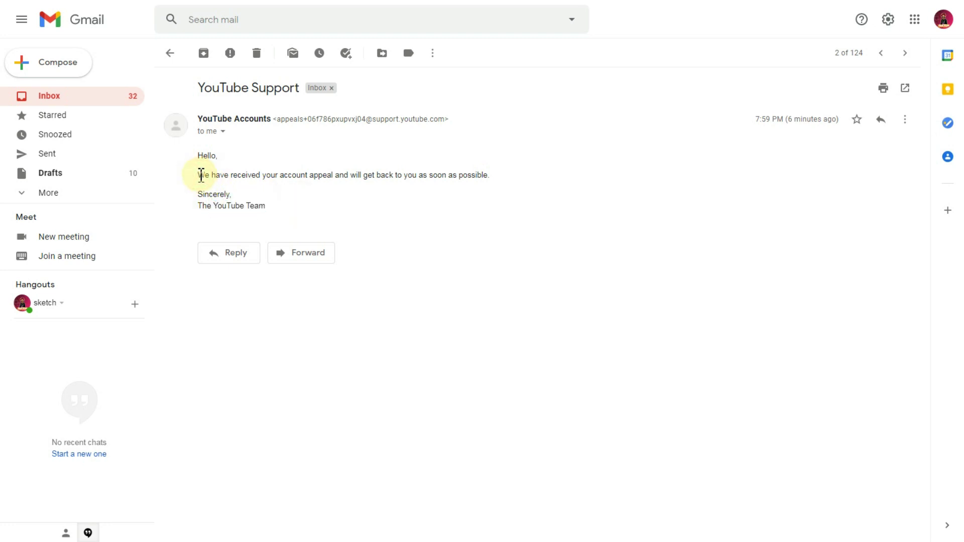
{"action": "left_click_drag", "start_coordinate": [208, 175], "coordinate": [487, 175]}
{"action": "left_click", "coordinate": [378, 179]}
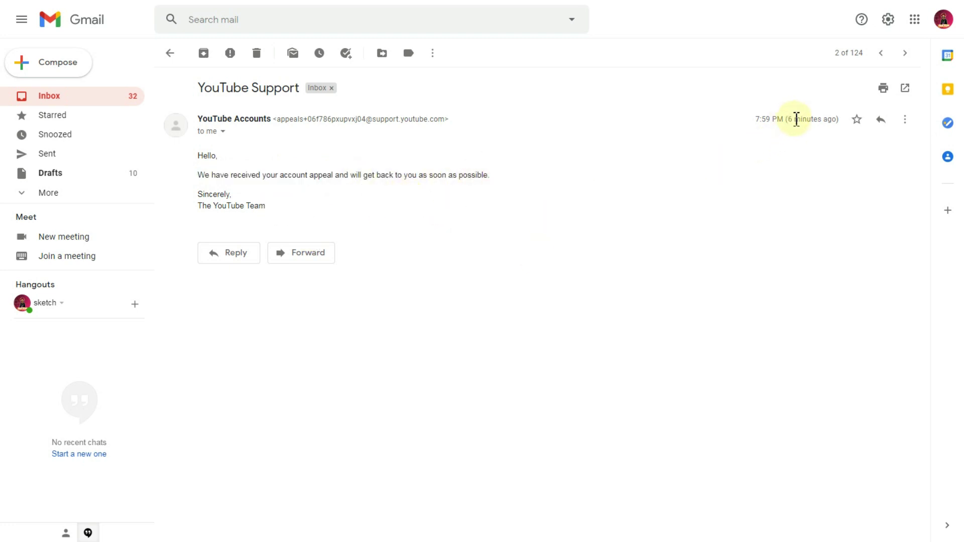
{"action": "left_click_drag", "start_coordinate": [790, 120], "coordinate": [816, 120]}
{"action": "left_click", "coordinate": [359, 204]}
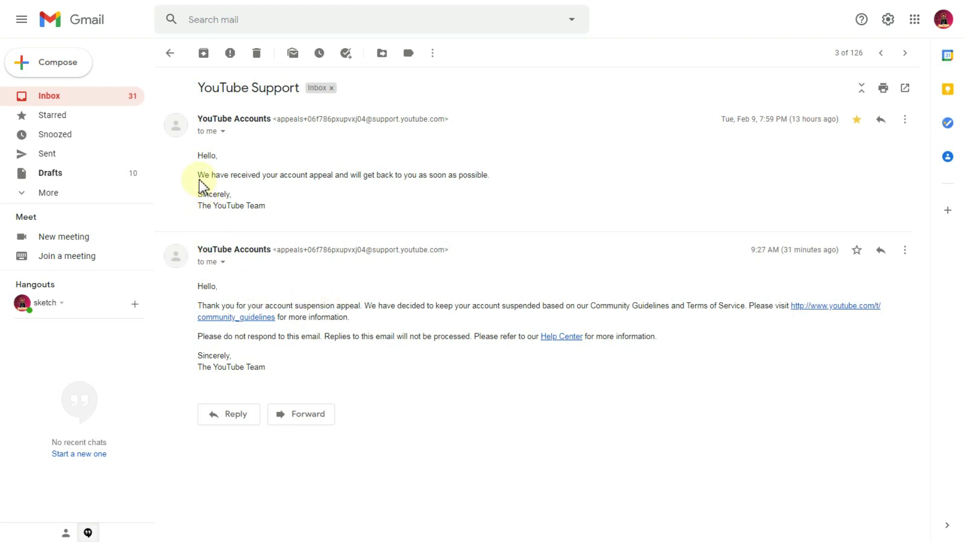
Read both messages in the YouTube Support conversation, examining the appeal decision and the instructions about replying.
{"action": "left_click_drag", "start_coordinate": [201, 177], "coordinate": [502, 176]}
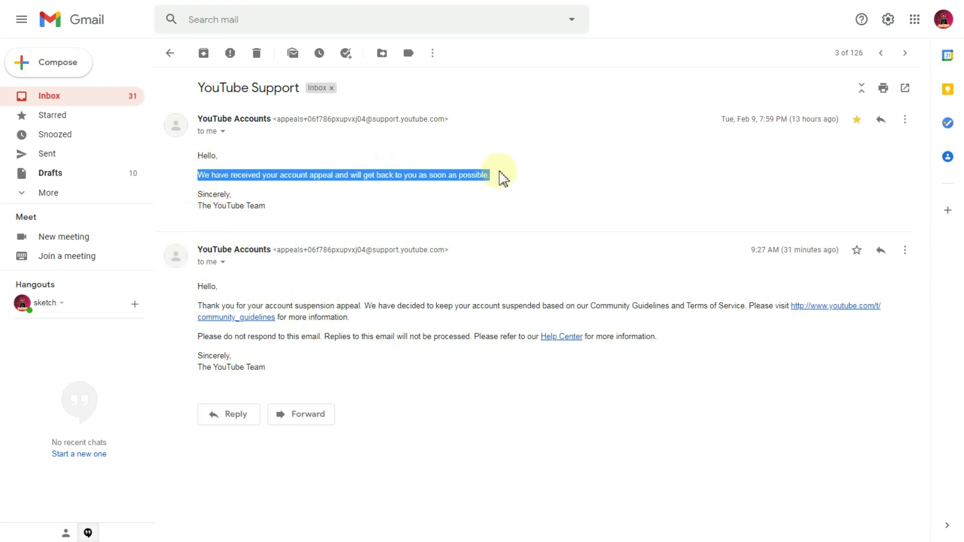
{"action": "left_click", "coordinate": [502, 176]}
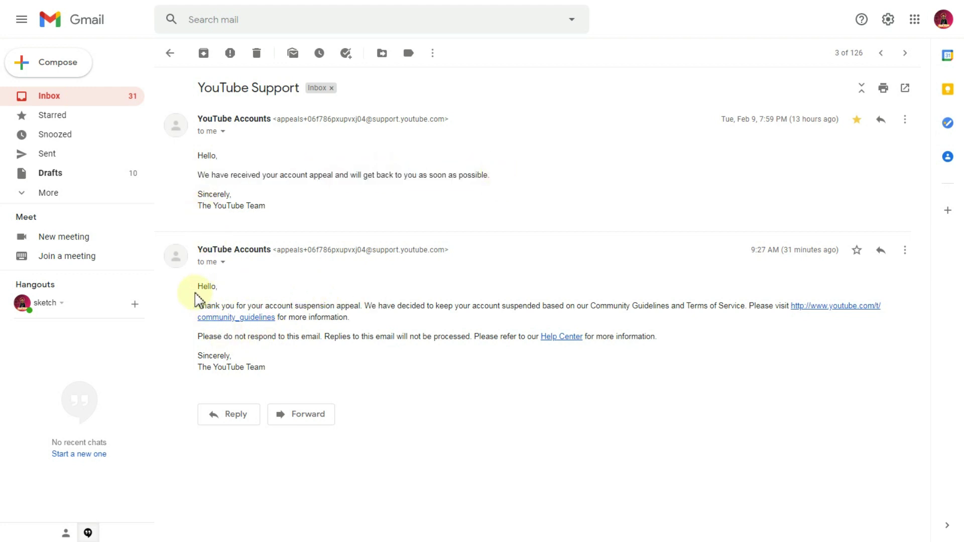
{"action": "left_click_drag", "start_coordinate": [202, 286], "coordinate": [226, 286]}
{"action": "left_click", "coordinate": [226, 286]}
{"action": "left_click", "coordinate": [201, 305]}
{"action": "left_click_drag", "start_coordinate": [205, 306], "coordinate": [728, 305]}
{"action": "left_click", "coordinate": [381, 304]}
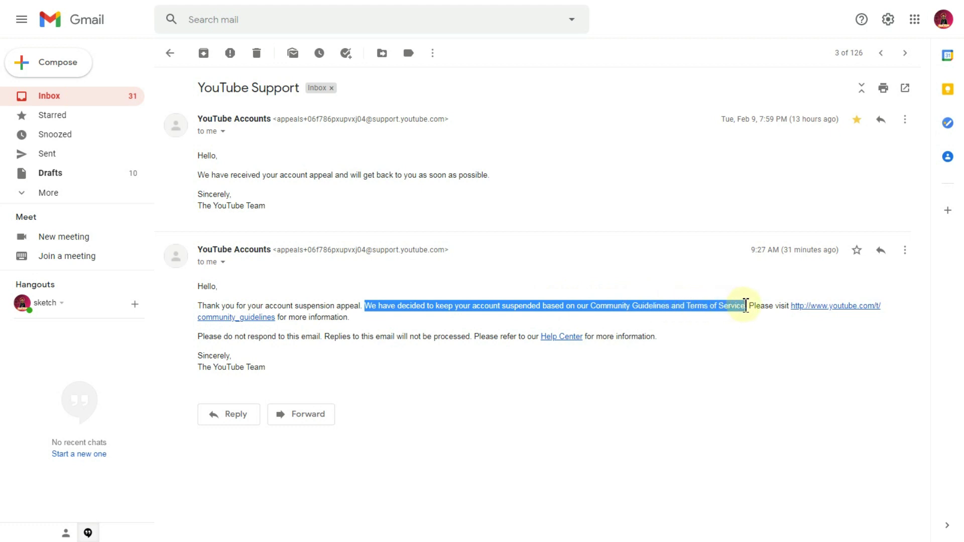
{"action": "left_click", "coordinate": [742, 307]}
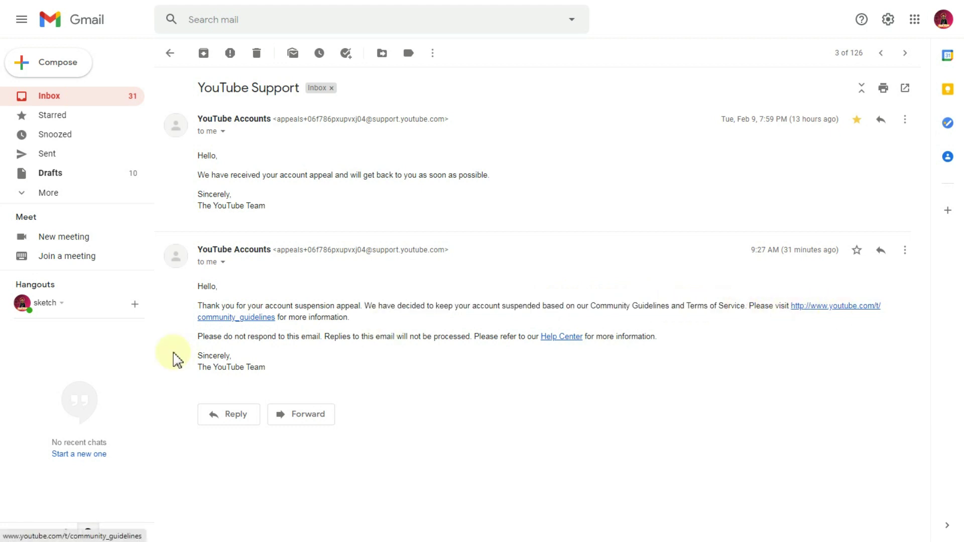
{"action": "left_click", "coordinate": [199, 338]}
{"action": "left_click_drag", "start_coordinate": [317, 339], "coordinate": [502, 339]}
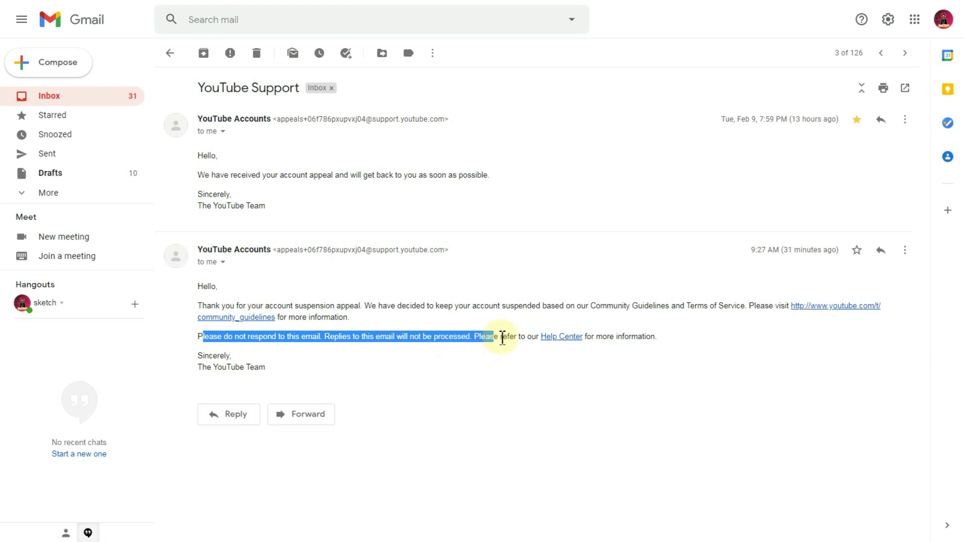
{"action": "left_click", "coordinate": [502, 334]}
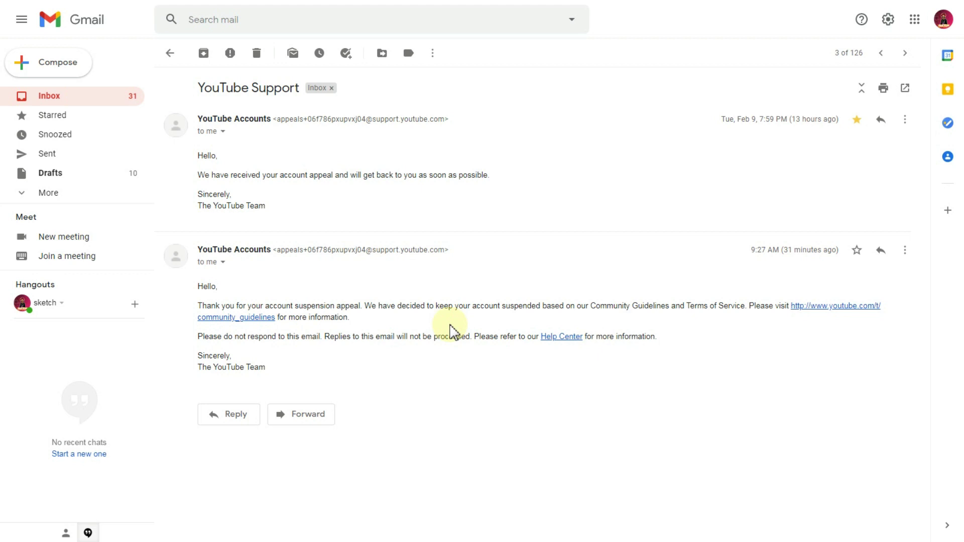
Start a new email to YouTube's creator support address with the subject "my youtube channel terminated".
{"action": "left_click", "coordinate": [57, 68]}
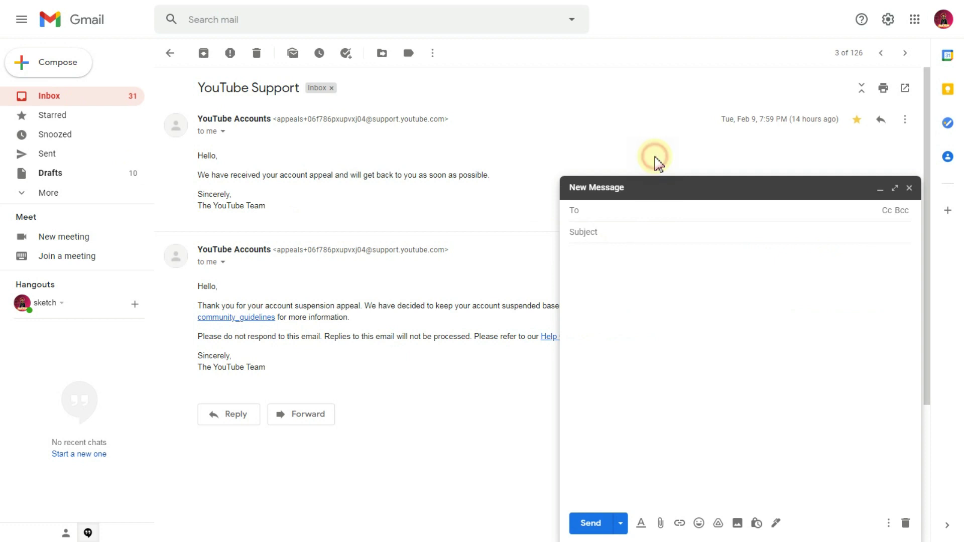
{"action": "left_click", "coordinate": [744, 205]}
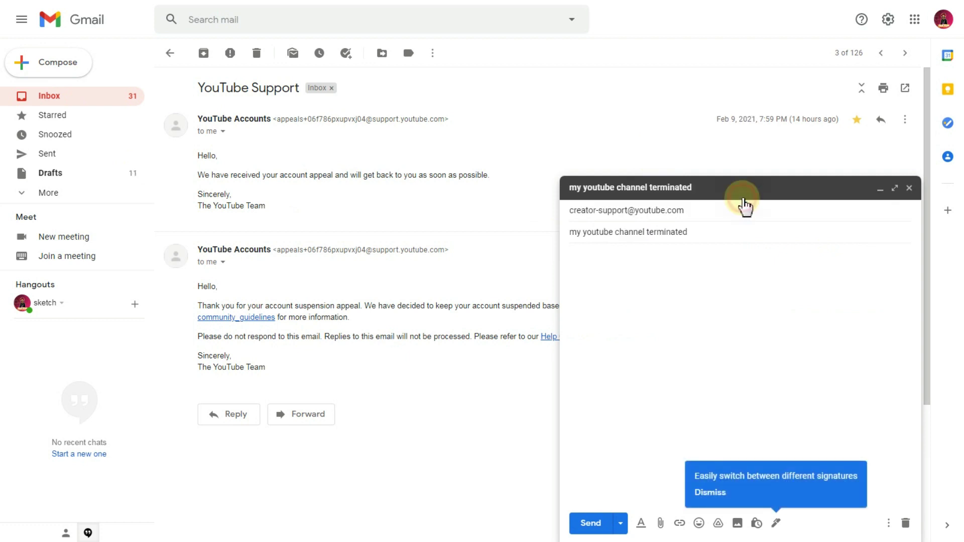